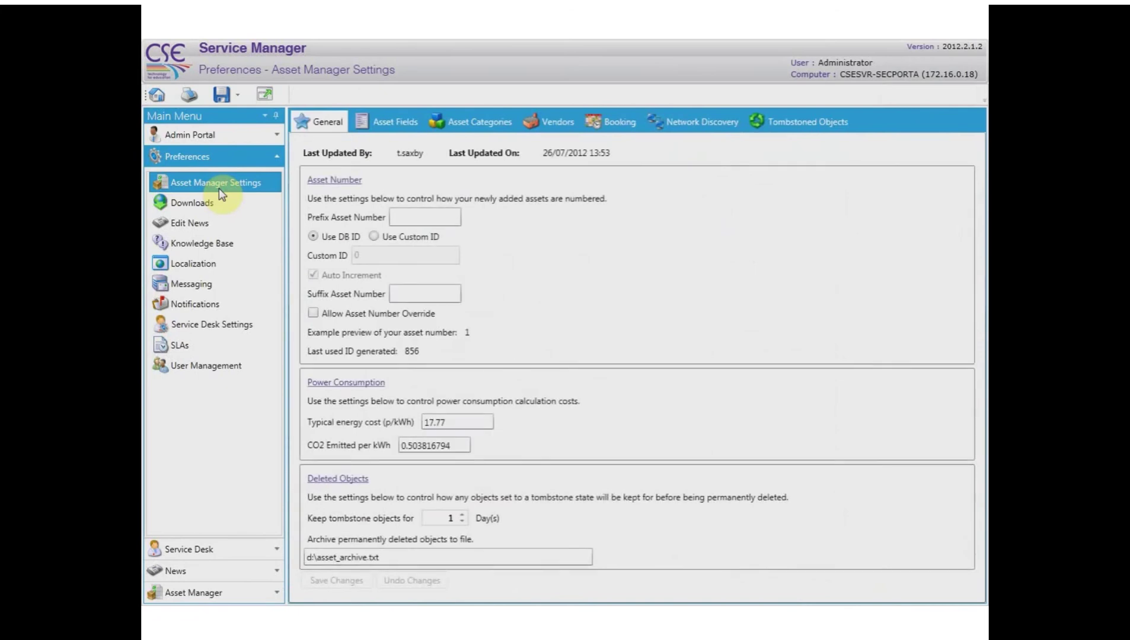
# Step: Add a new asset category named Fire extinguishers under Fixtures & Furniture
pyautogui.click(457, 127)
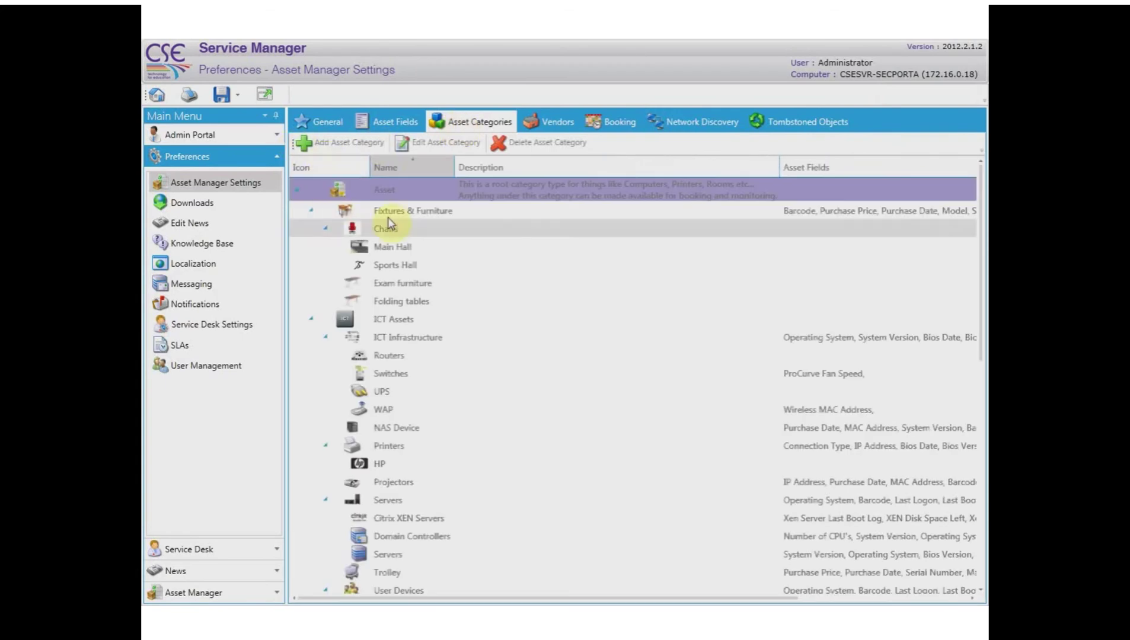
pyautogui.click(395, 218)
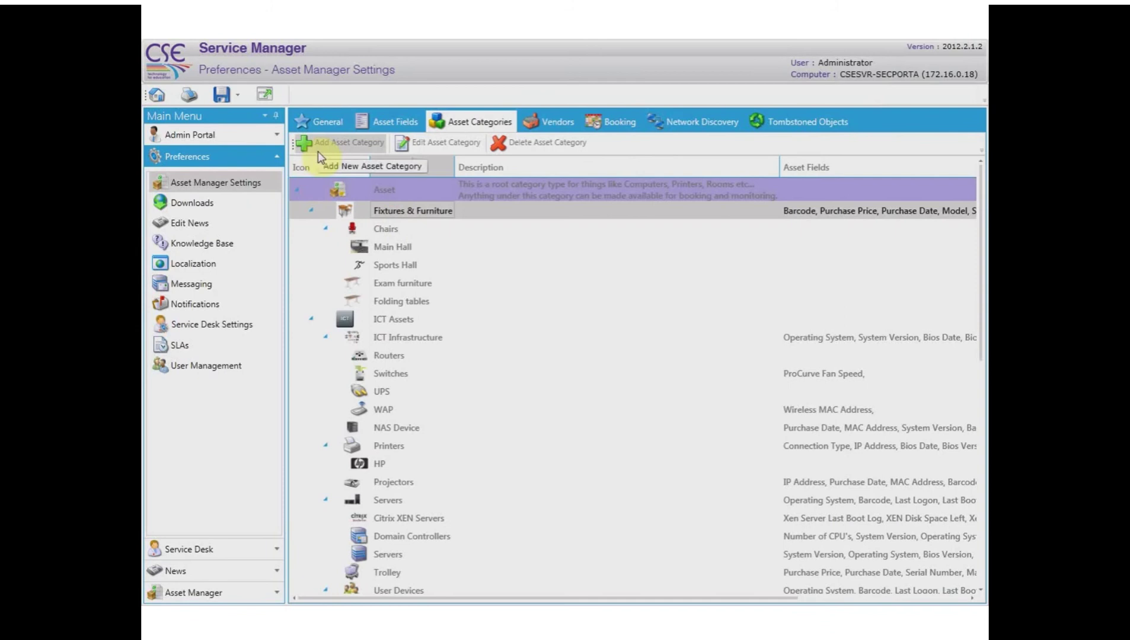
pyautogui.click(318, 151)
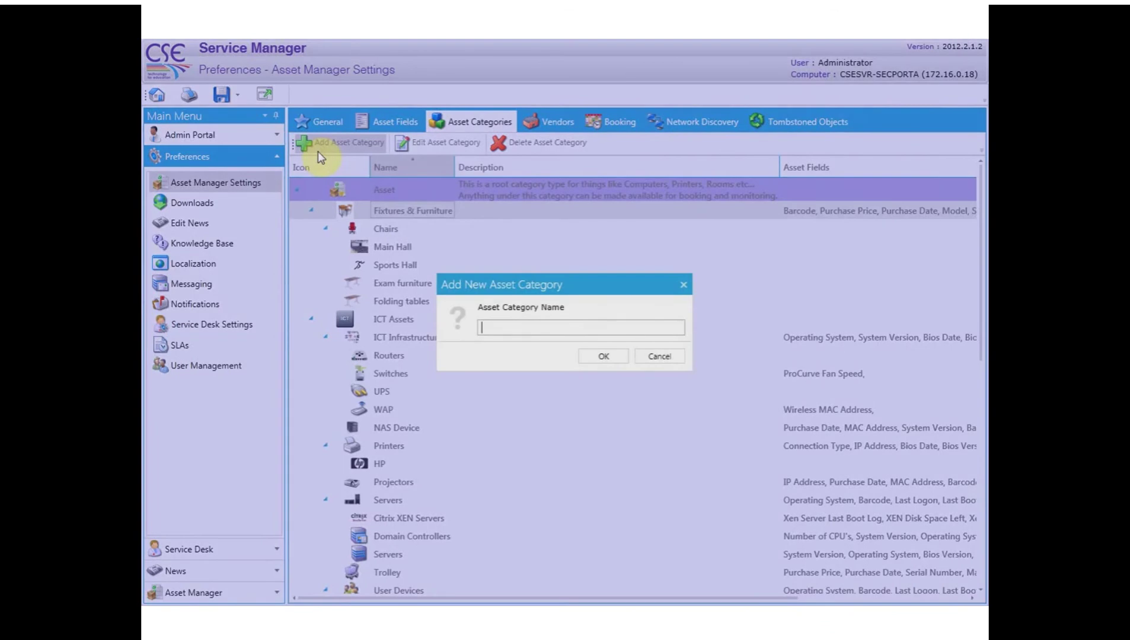
pyautogui.write('Fire extinguishers')
pyautogui.click(602, 357)
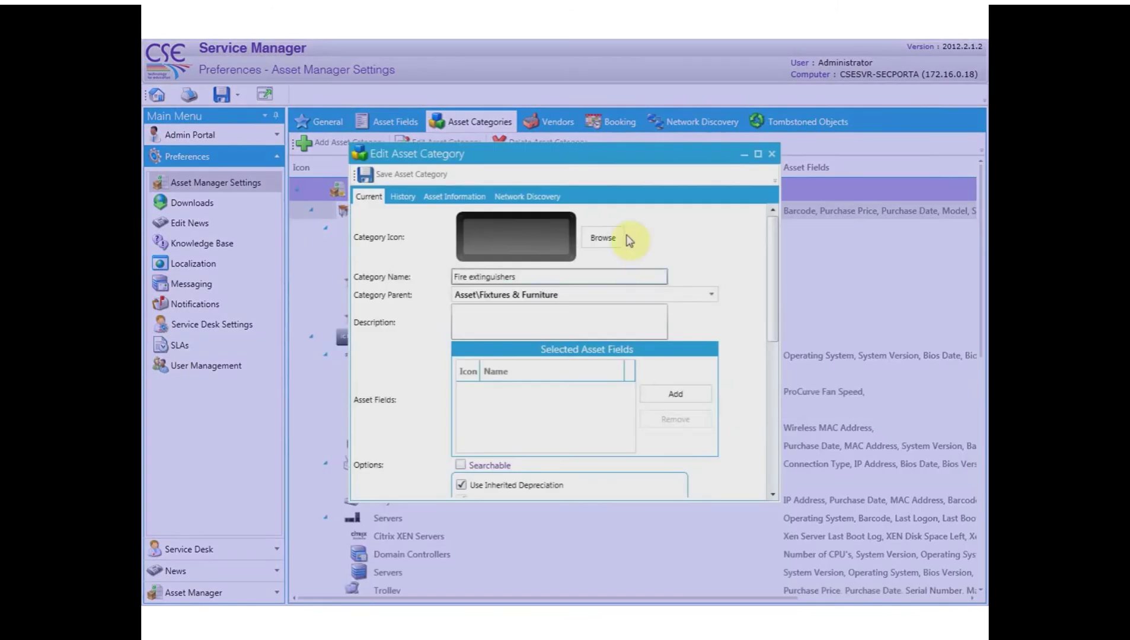
# Step: Set the category icon to the types of fire extinguishers picture from the image library
pyautogui.click(618, 239)
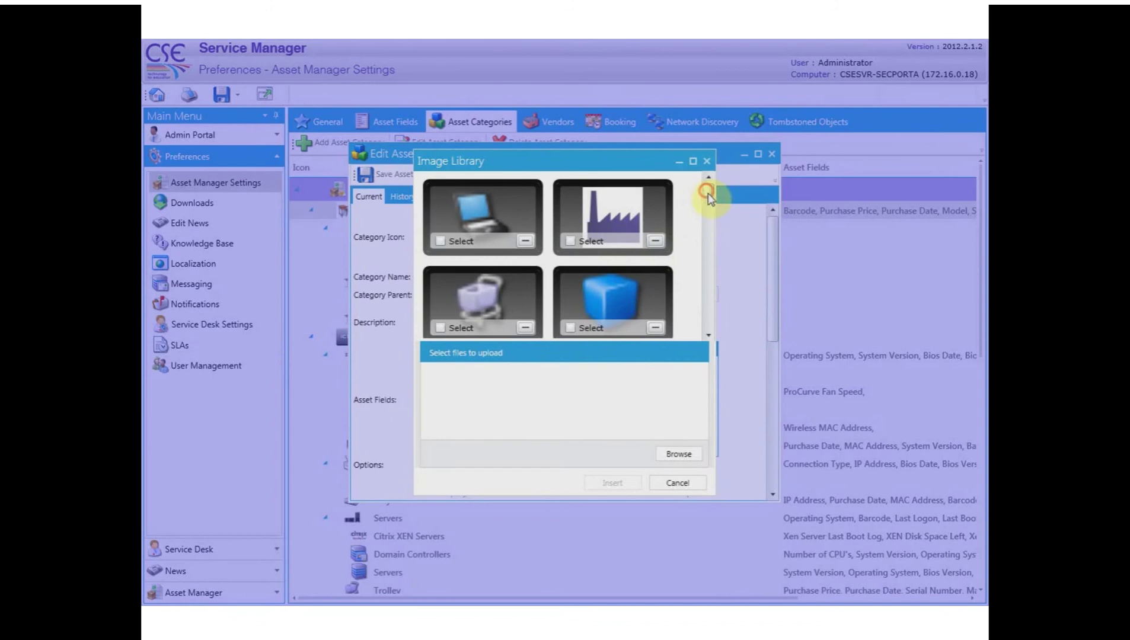
pyautogui.moveTo(709, 189); pyautogui.dragTo(713, 225)
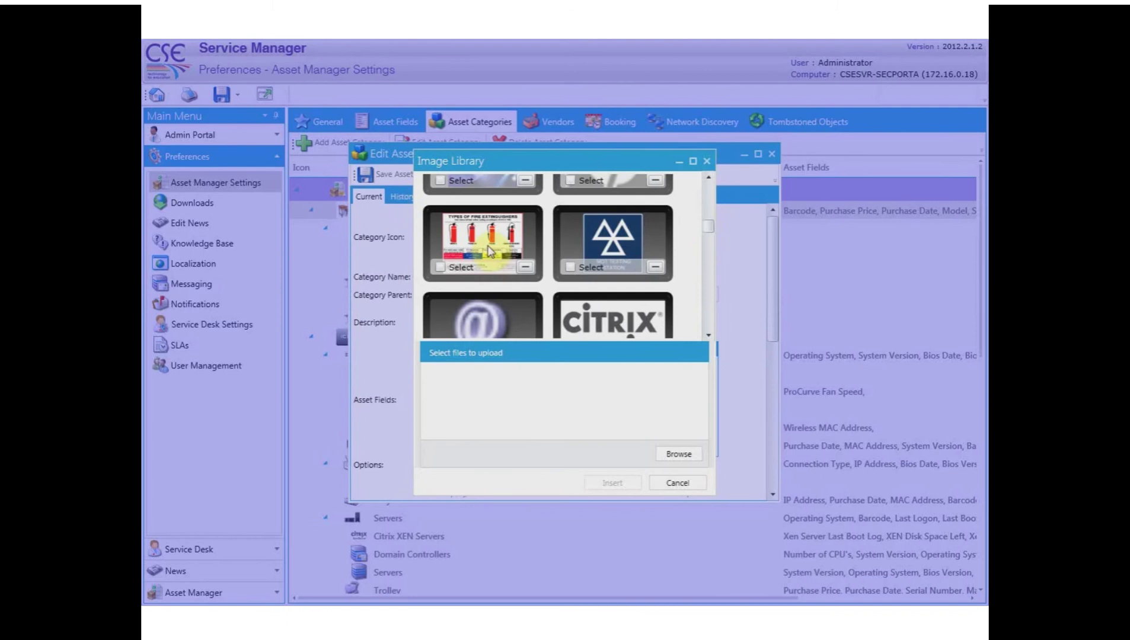
pyautogui.click(440, 267)
pyautogui.click(615, 490)
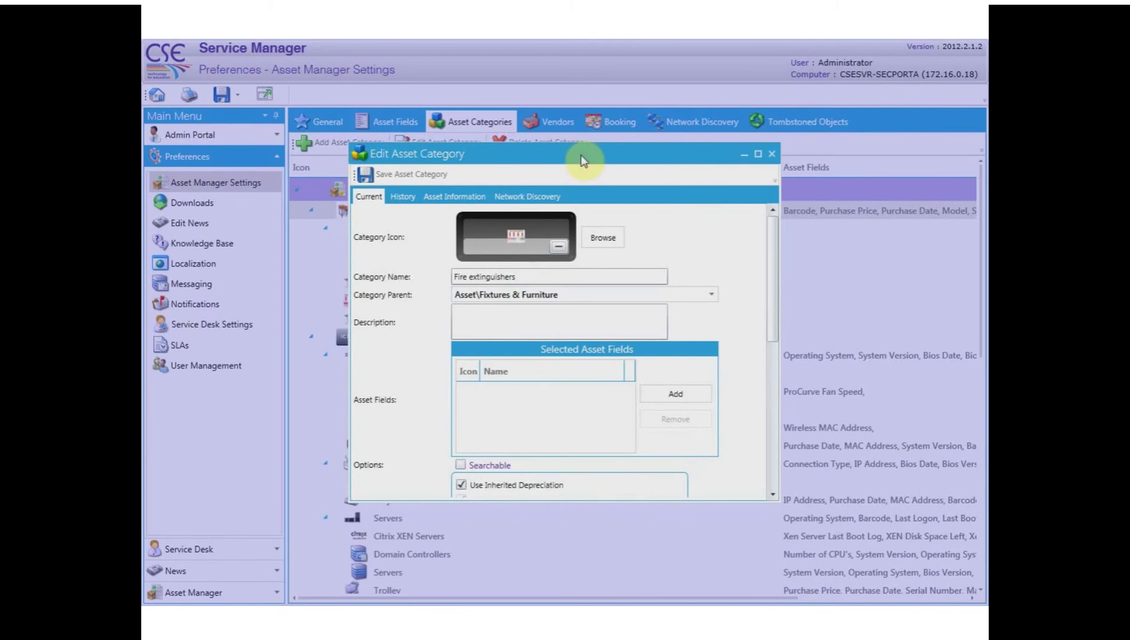
# Step: Turn off inherited depreciation for the Fire extinguishers category, enable its own depreciation, and save the category
pyautogui.scroll(-2, 639, 270)
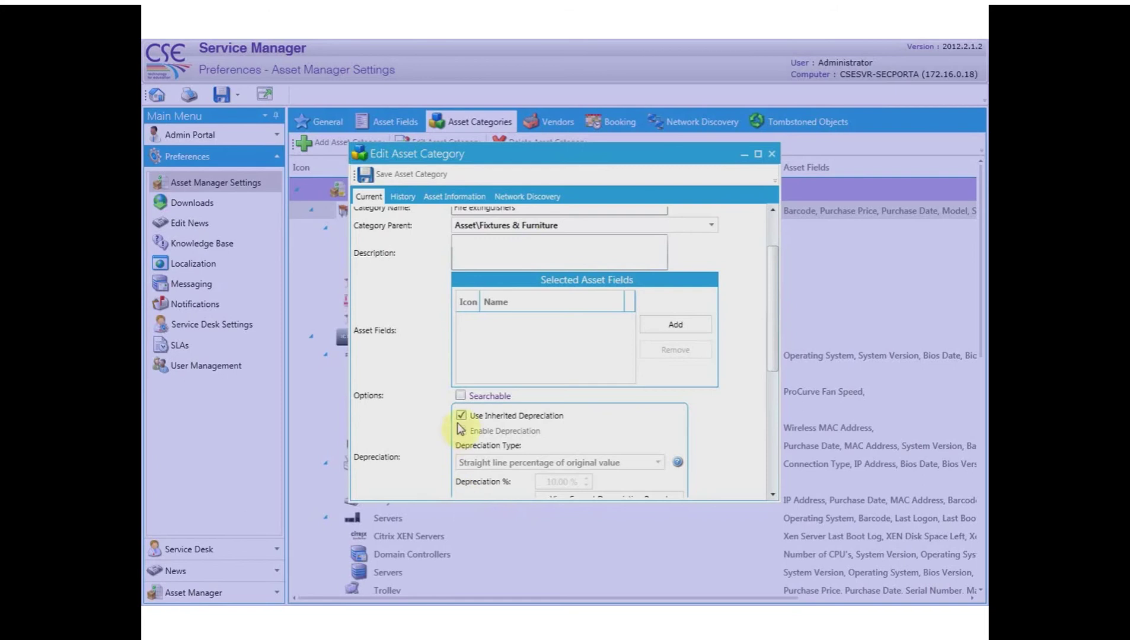
pyautogui.click(461, 416)
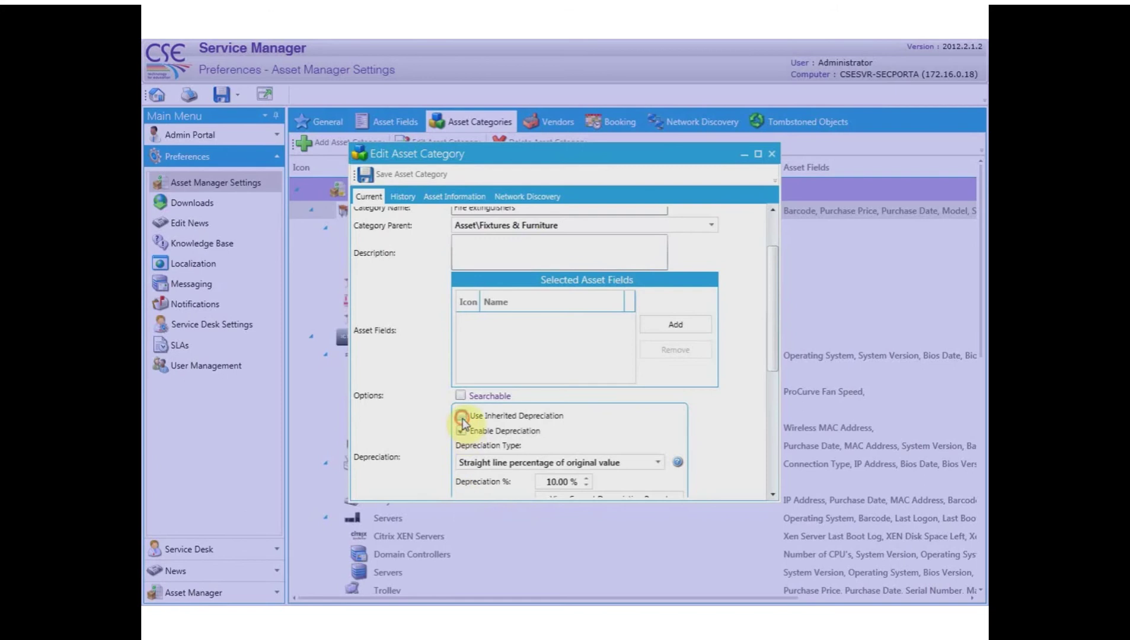
pyautogui.click(462, 431)
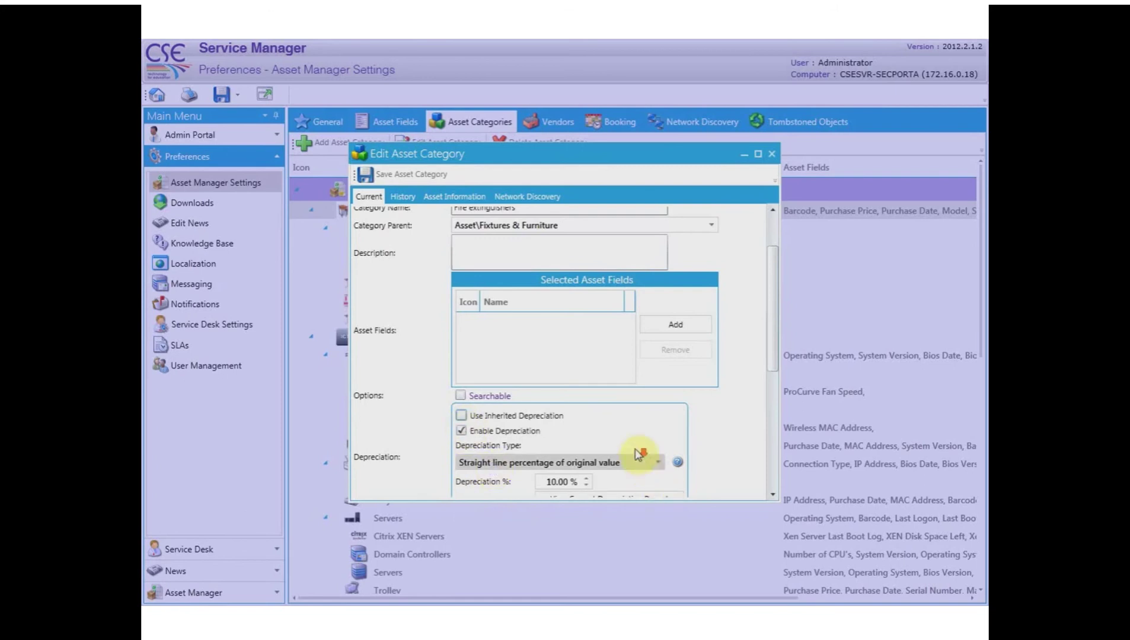
pyautogui.moveTo(771, 268); pyautogui.dragTo(752, 214)
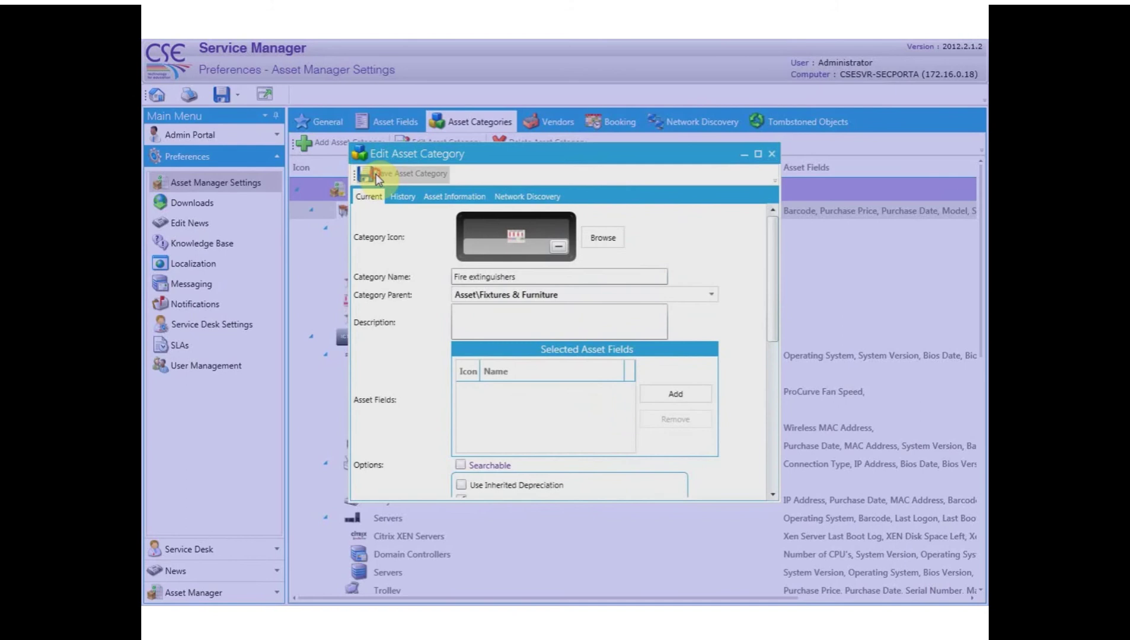
pyautogui.click(375, 174)
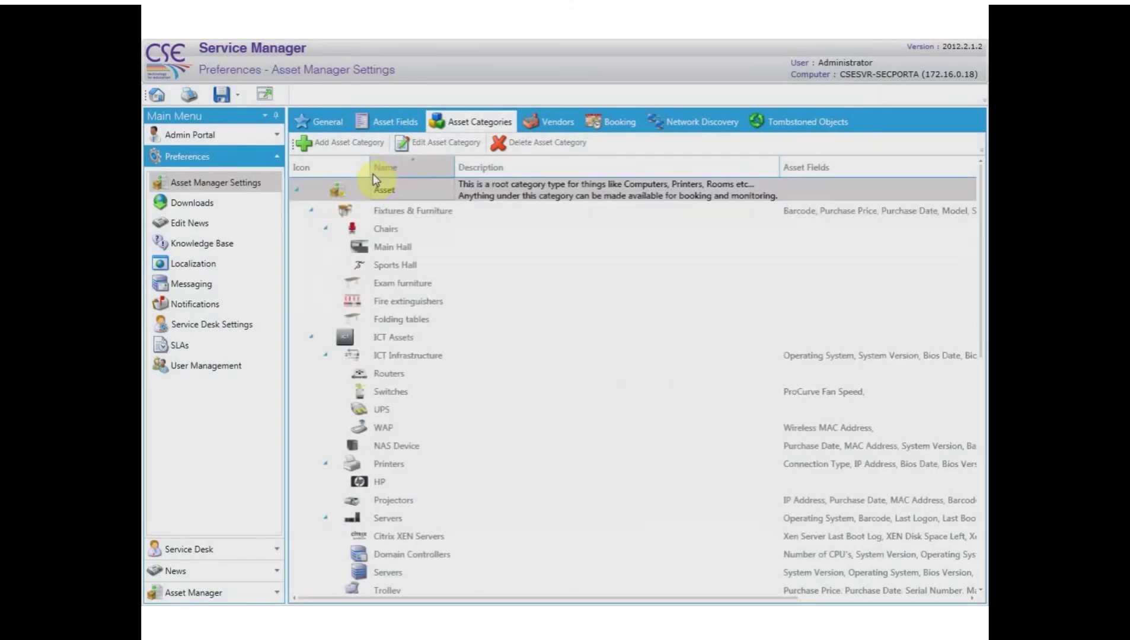
# Step: Add a Fire extinguishers (water) category under Fire extinguishers and describe it as "Fire extinguishers (water)"
pyautogui.click(407, 305)
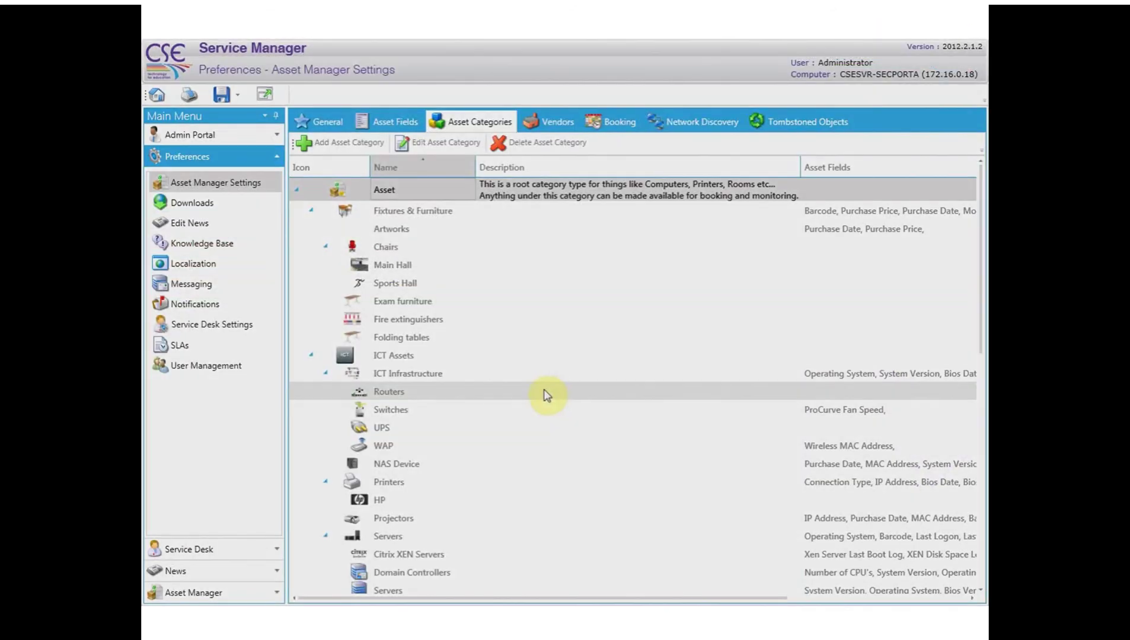
pyautogui.click(456, 323)
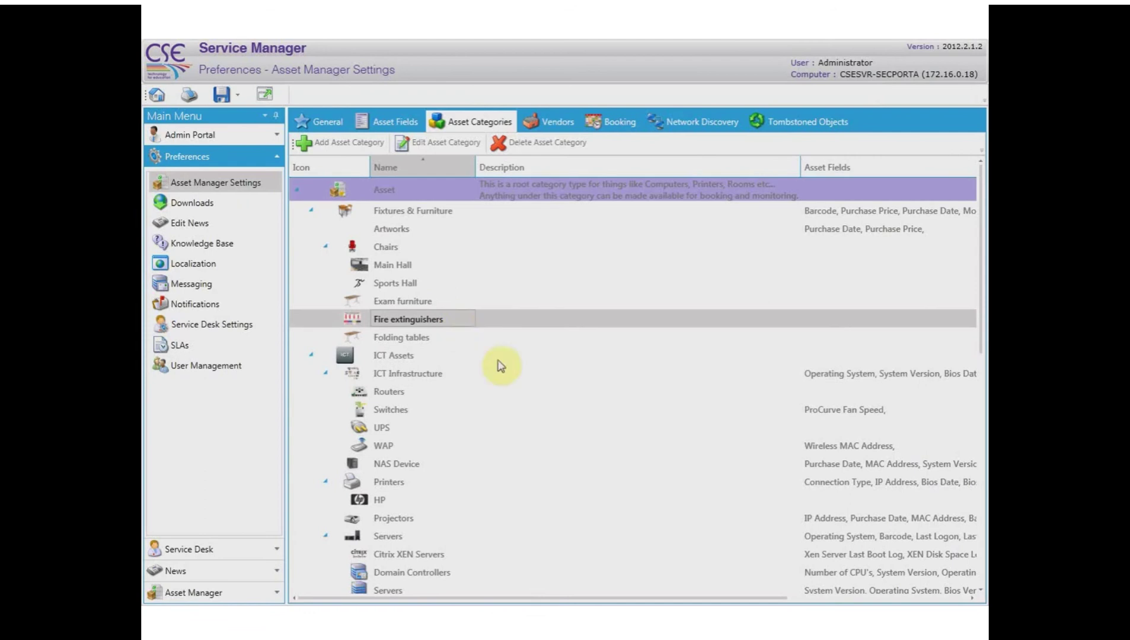
pyautogui.click(354, 143)
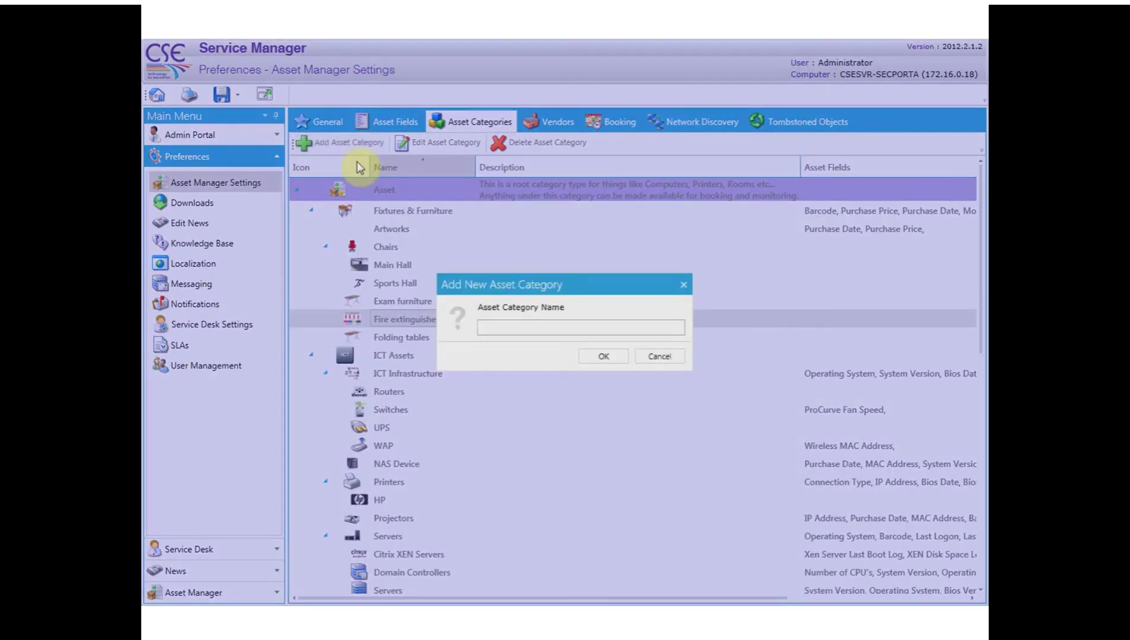
pyautogui.write('Fire extinguishers (water')
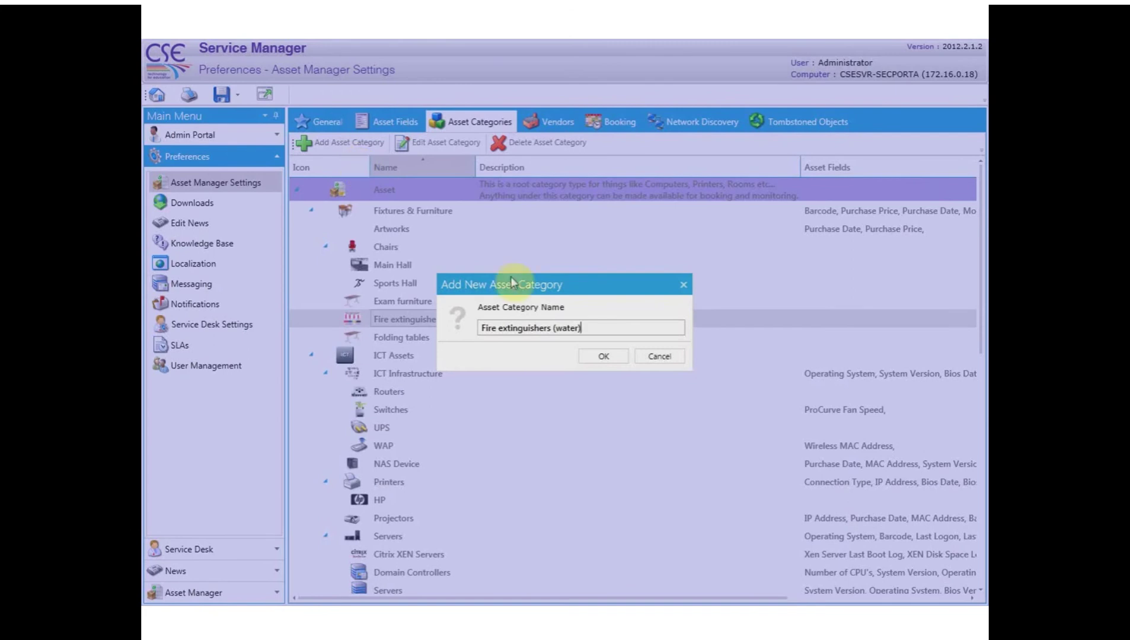
pyautogui.click(596, 362)
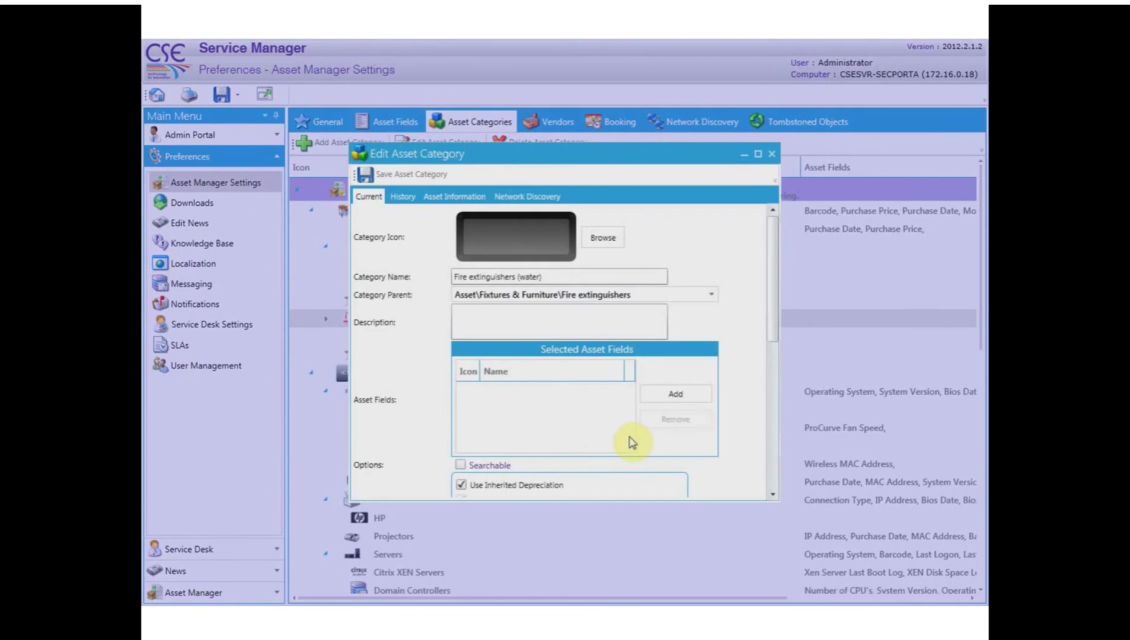
pyautogui.click(554, 316)
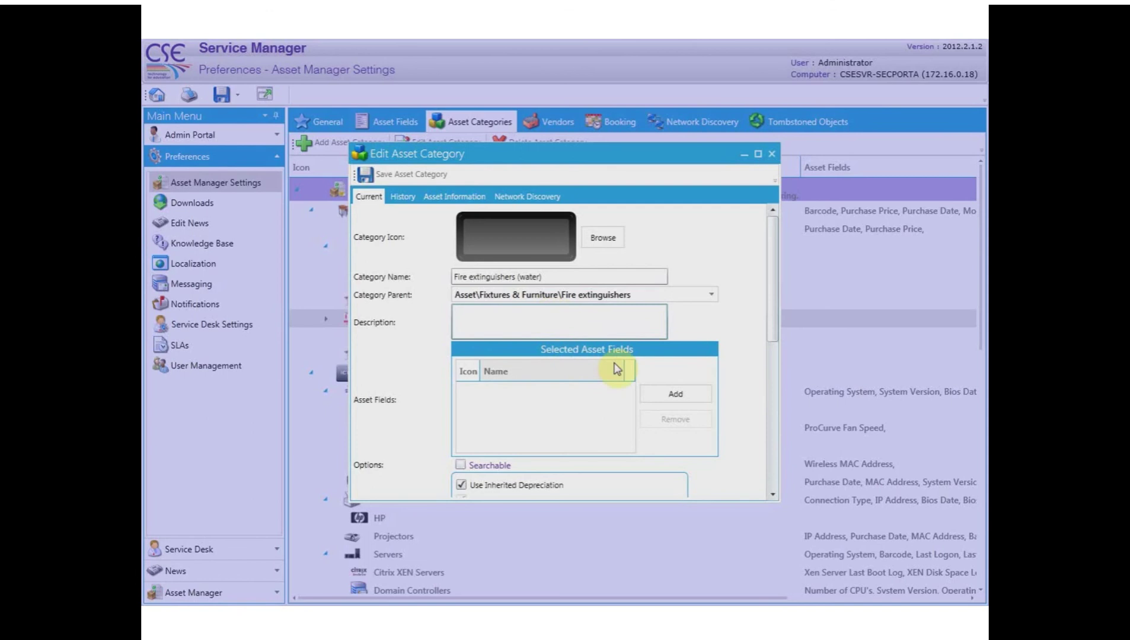
pyautogui.write('Fire extinguishers (water')
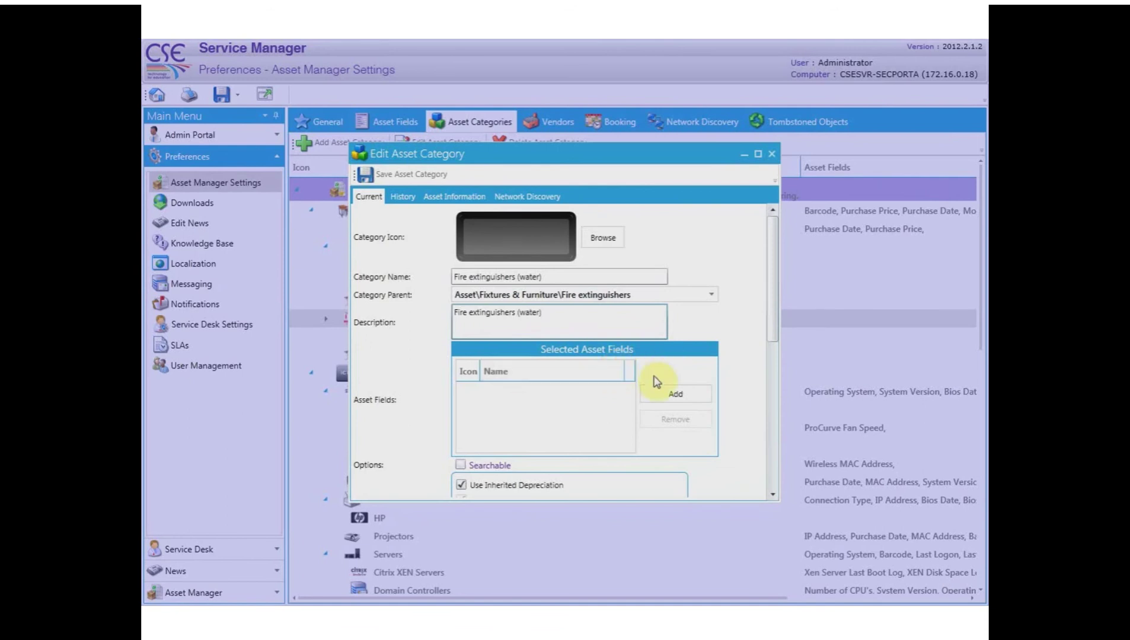
# Step: For the category's asset fields, select Status, Recharged Date, Expiry Date, Last Maintenance By, Last Maintenance Date and Location together
pyautogui.click(676, 399)
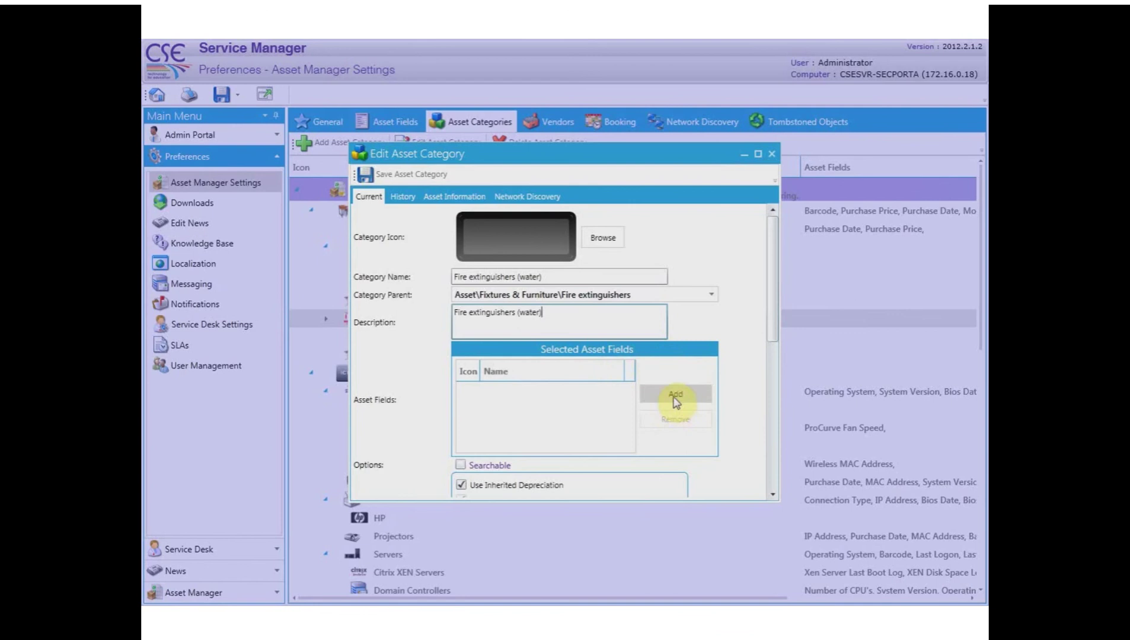
pyautogui.click(676, 397)
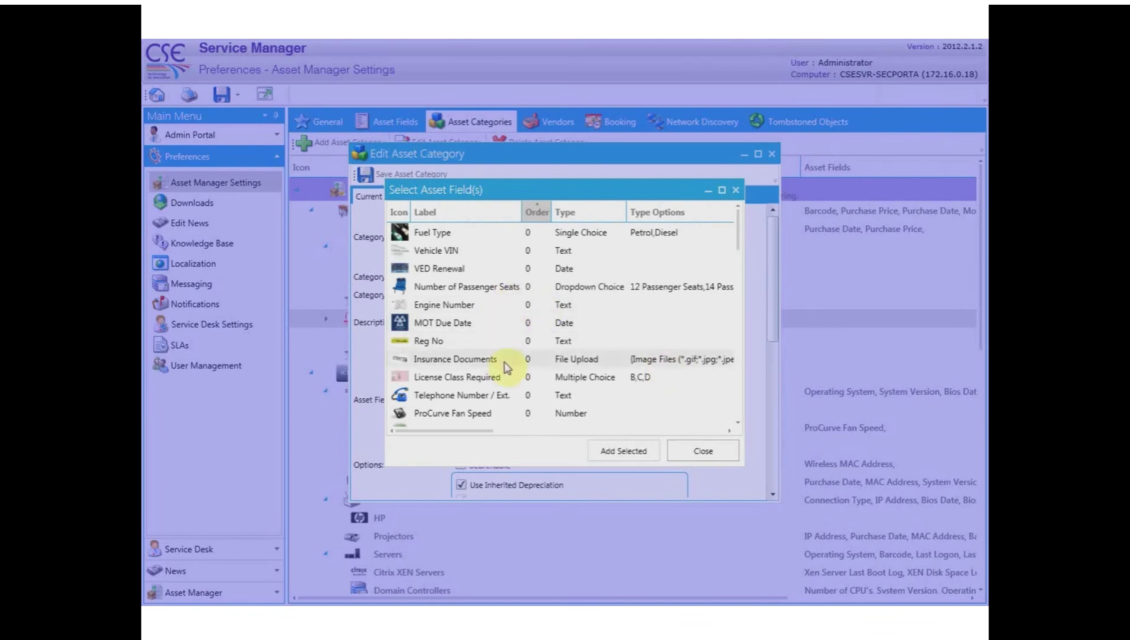
pyautogui.scroll(-1, 541, 379)
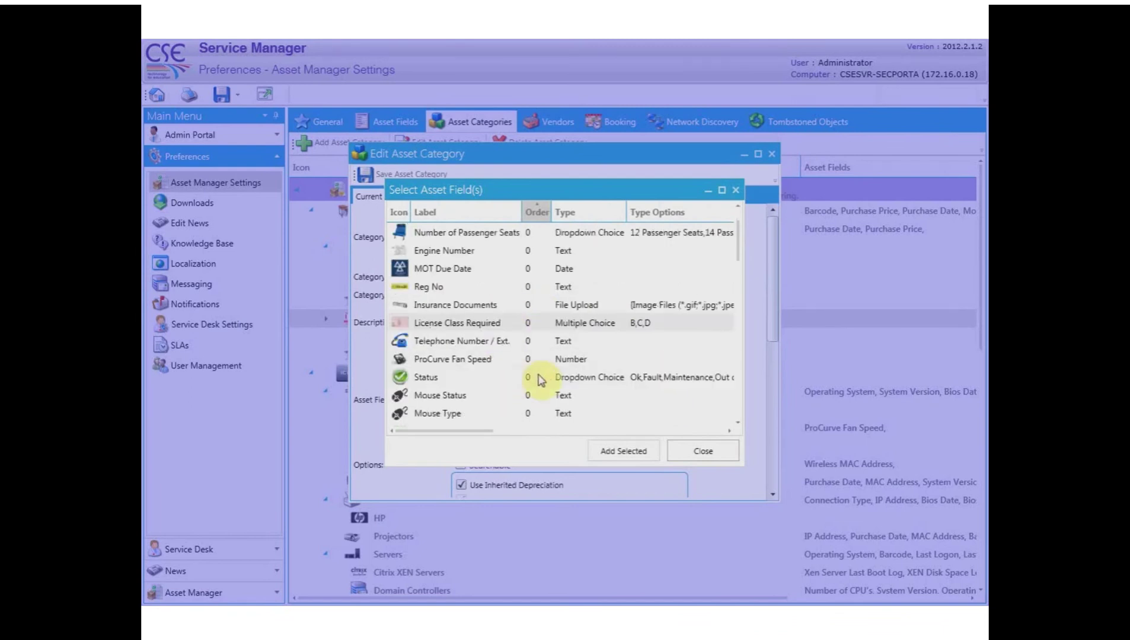
pyautogui.click(442, 379)
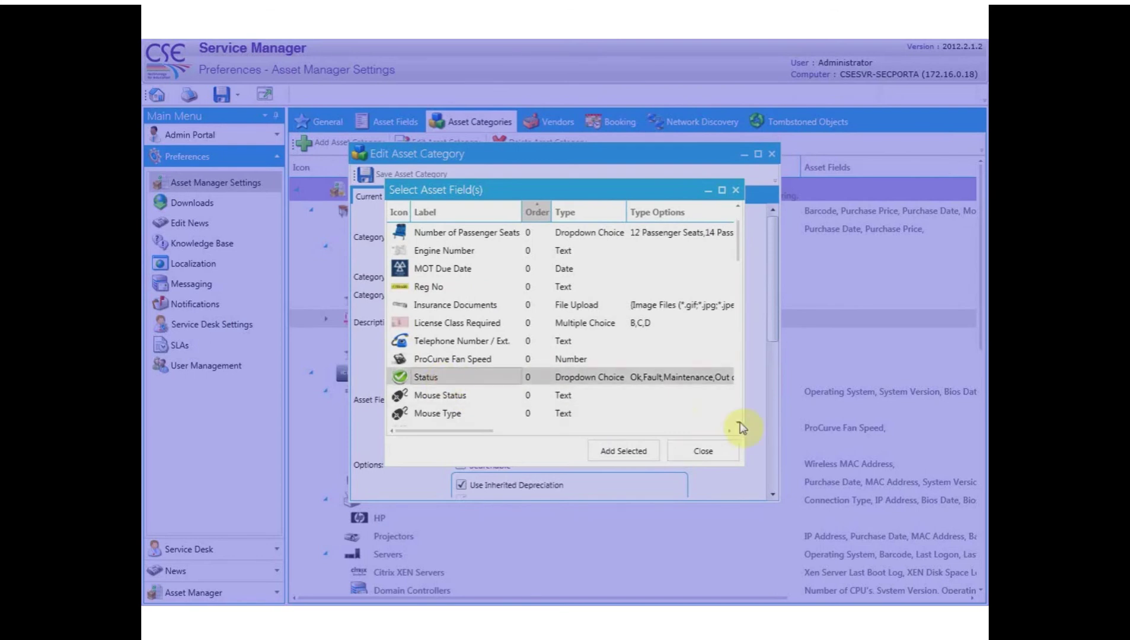
pyautogui.scroll(-3, 741, 425)
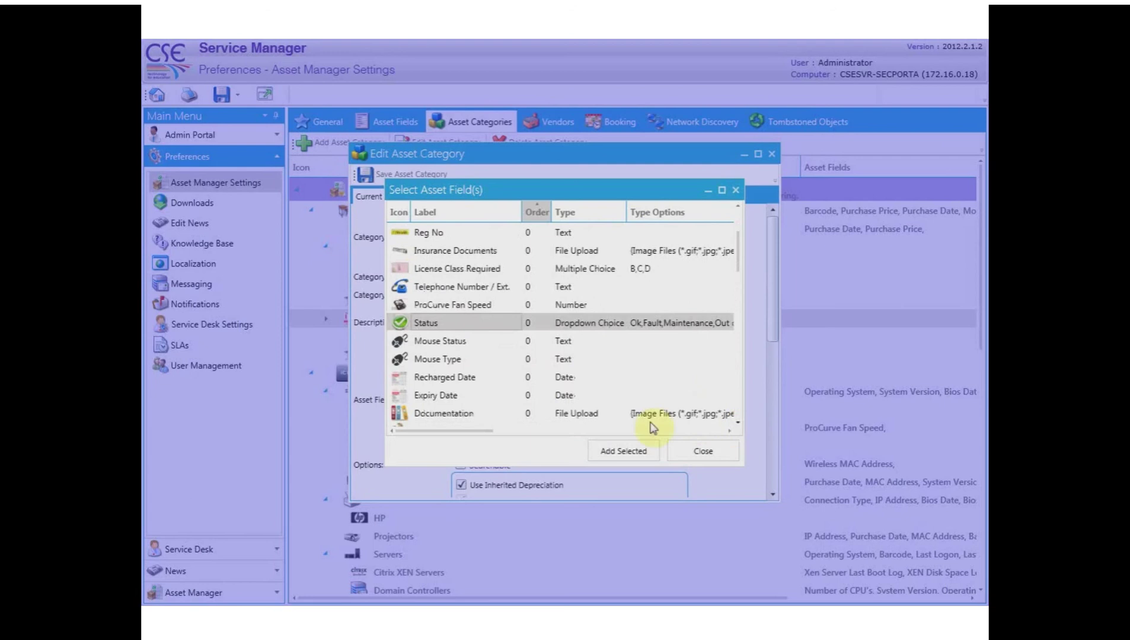
pyautogui.keyDown('ctrl'); pyautogui.click(454, 378); pyautogui.keyUp('ctrl')
pyautogui.keyDown('ctrl'); pyautogui.click(451, 395); pyautogui.keyUp('ctrl')
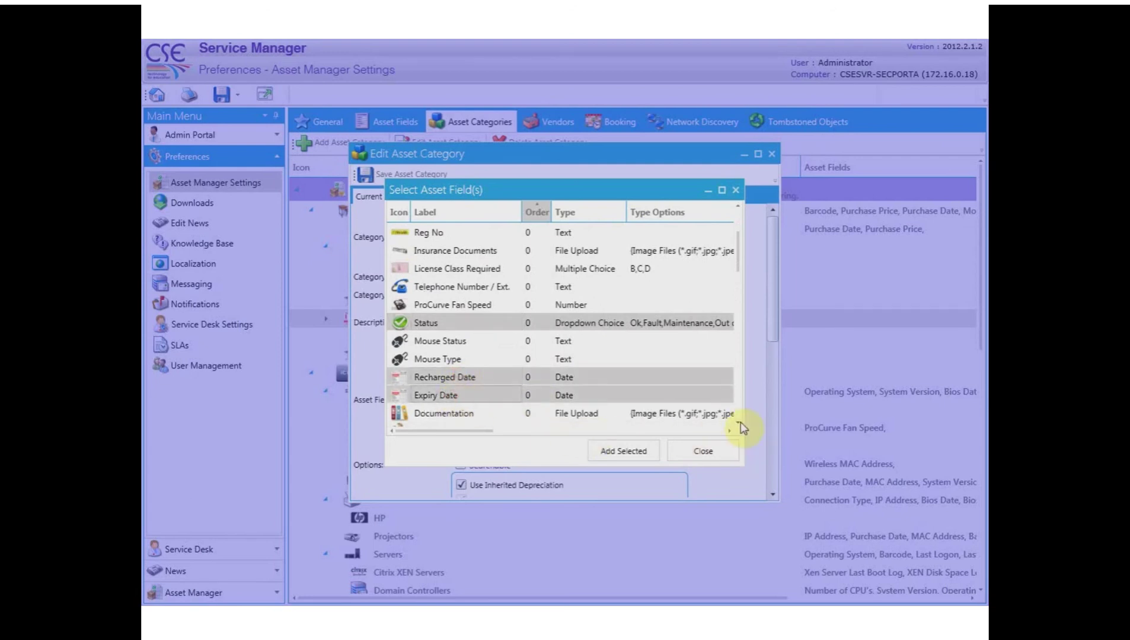
pyautogui.scroll(-3, 741, 426)
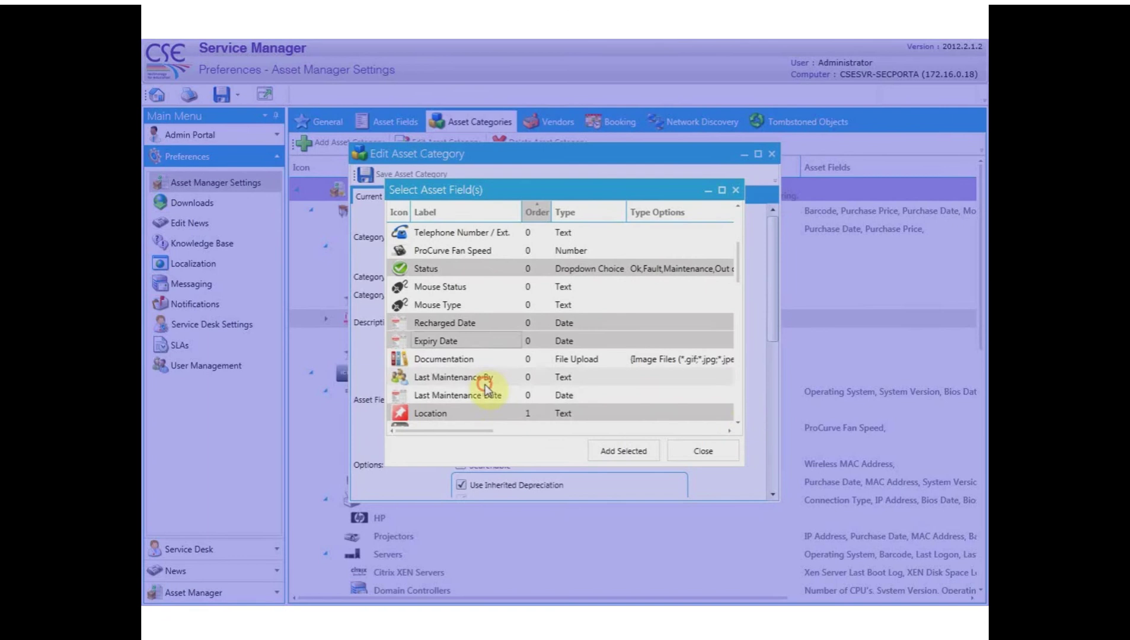
pyautogui.keyDown('ctrl'); pyautogui.click(484, 379); pyautogui.keyUp('ctrl')
pyautogui.keyDown('ctrl'); pyautogui.click(483, 396); pyautogui.keyUp('ctrl')
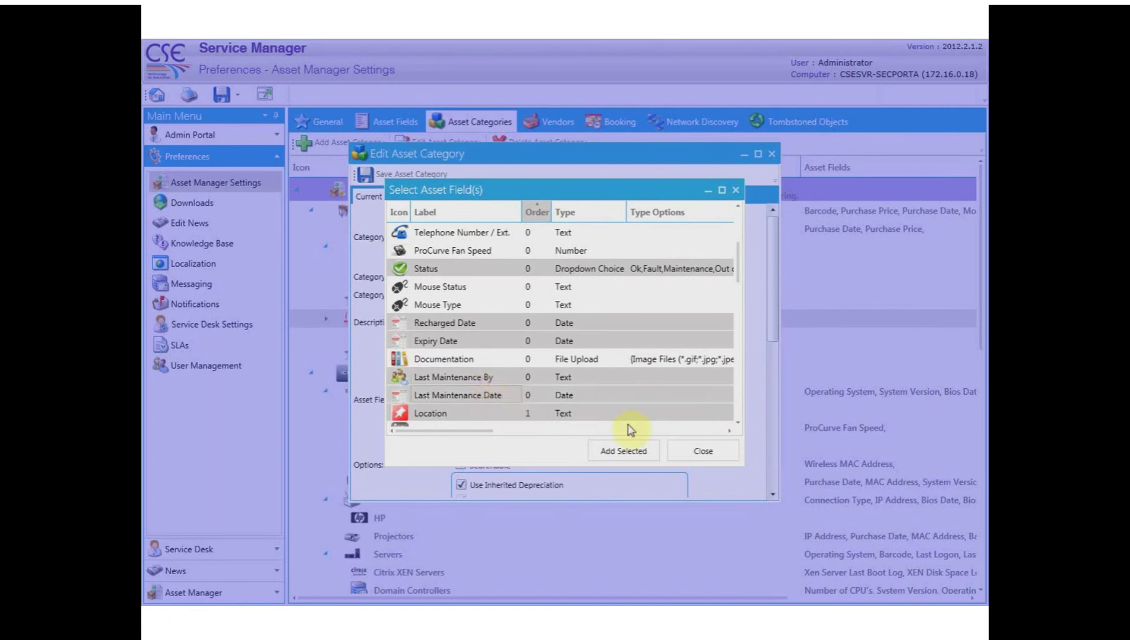
# Step: Extend the asset field selection with Model and Serial Number
pyautogui.click(738, 424)
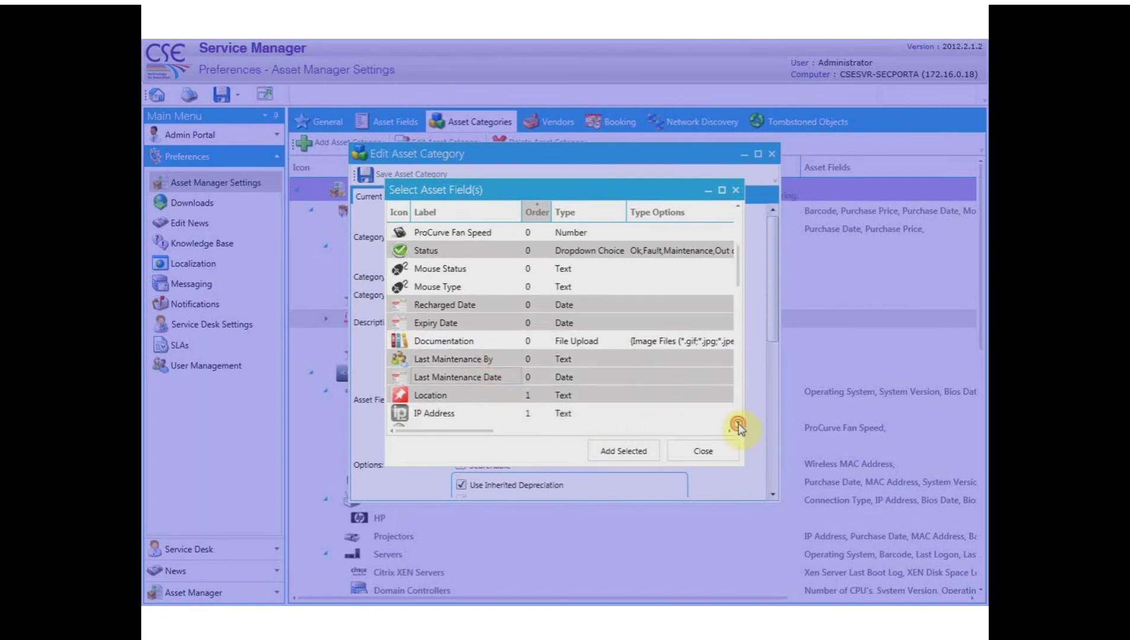
pyautogui.click(738, 424)
pyautogui.click(738, 424)
pyautogui.click(738, 424)
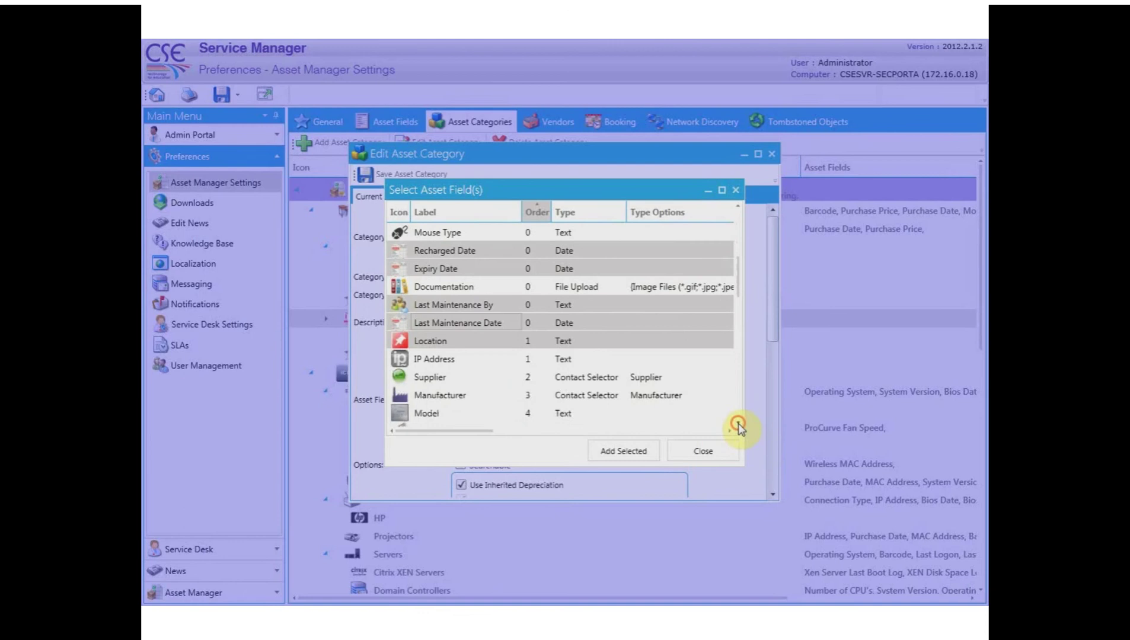
pyautogui.click(738, 423)
pyautogui.keyDown('ctrl'); pyautogui.click(415, 397); pyautogui.keyUp('ctrl')
pyautogui.keyDown('ctrl'); pyautogui.click(442, 415); pyautogui.keyUp('ctrl')
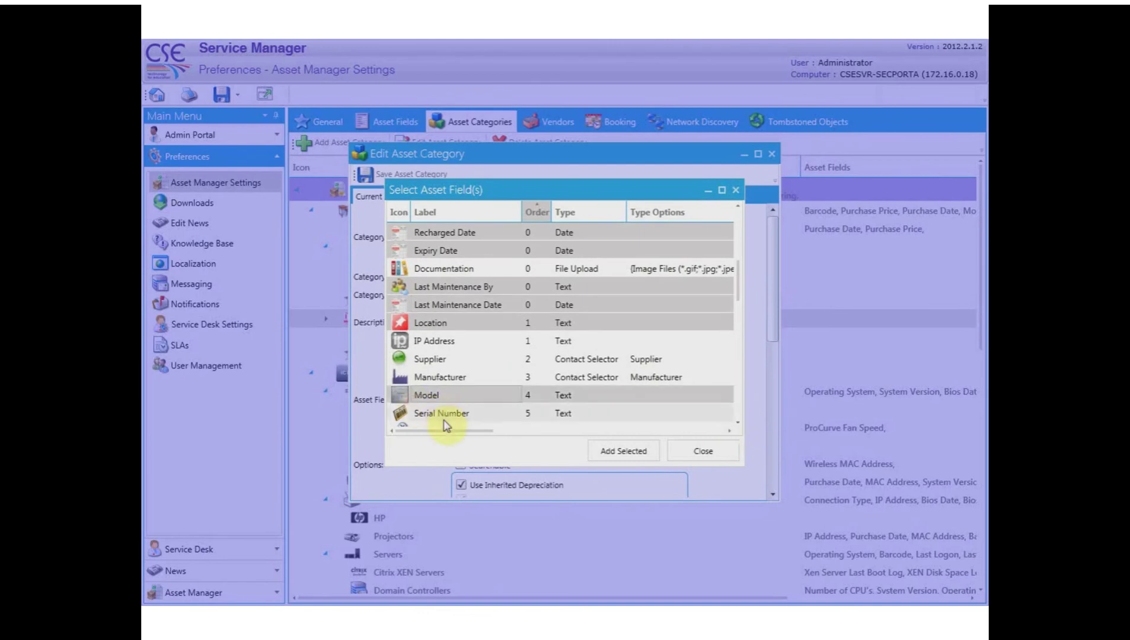
pyautogui.keyDown('ctrl'); pyautogui.click(444, 415); pyautogui.keyUp('ctrl')
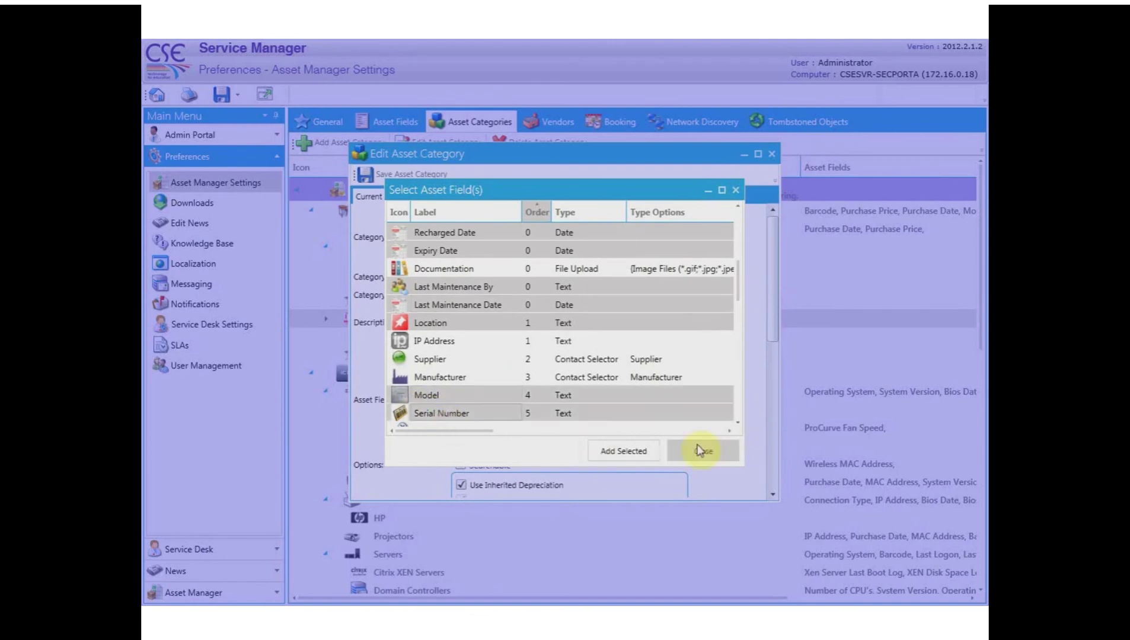
# Step: Include Purchase Date and Purchase Price in the asset field selection
pyautogui.click(737, 426)
pyautogui.click(737, 426)
pyautogui.click(737, 425)
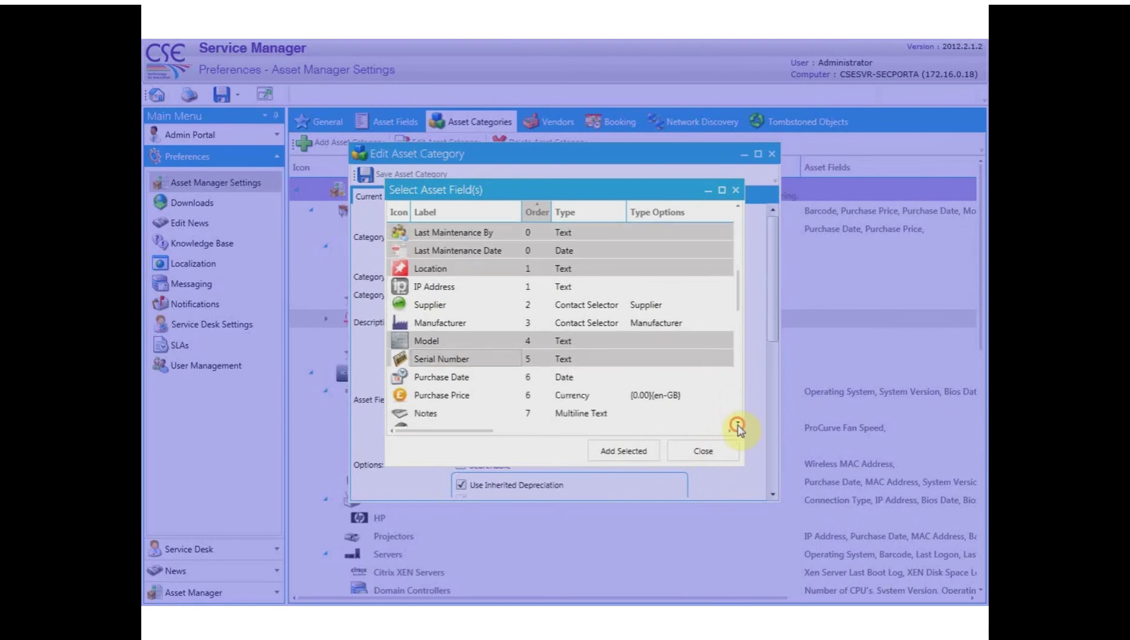
pyautogui.keyDown('ctrl'); pyautogui.click(479, 377); pyautogui.keyUp('ctrl')
pyautogui.keyDown('ctrl'); pyautogui.click(477, 396); pyautogui.keyUp('ctrl')
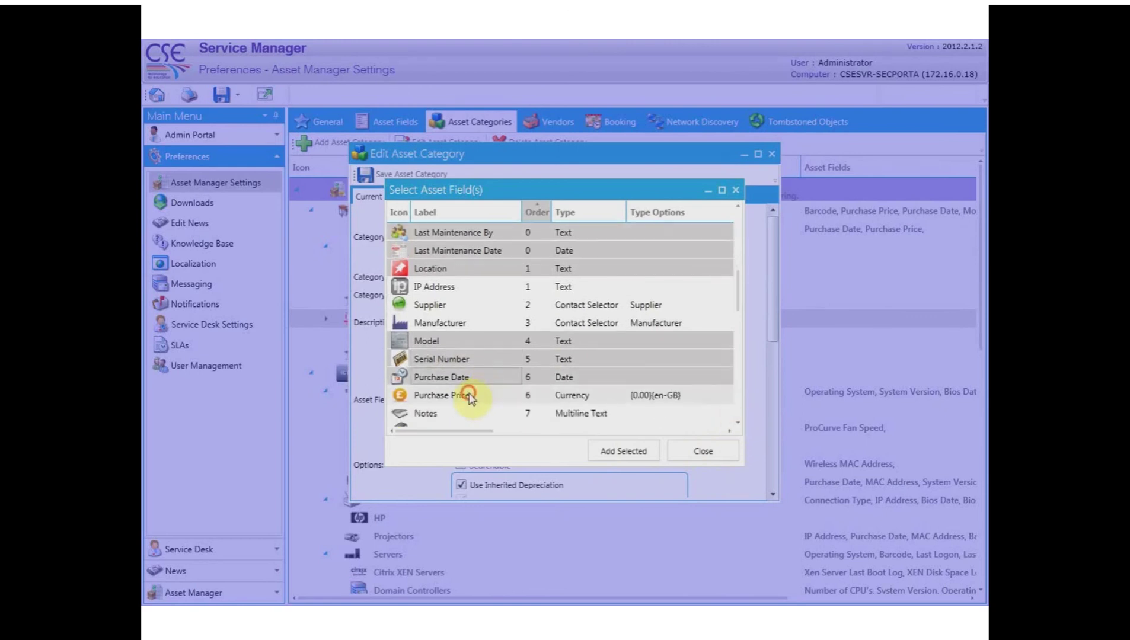
# Step: Review the rest of the available asset fields, from Notes through to Xen Server Last Boot Log
pyautogui.click(737, 425)
pyautogui.click(736, 425)
pyautogui.click(737, 425)
pyautogui.click(736, 425)
pyautogui.click(737, 426)
pyautogui.click(737, 426)
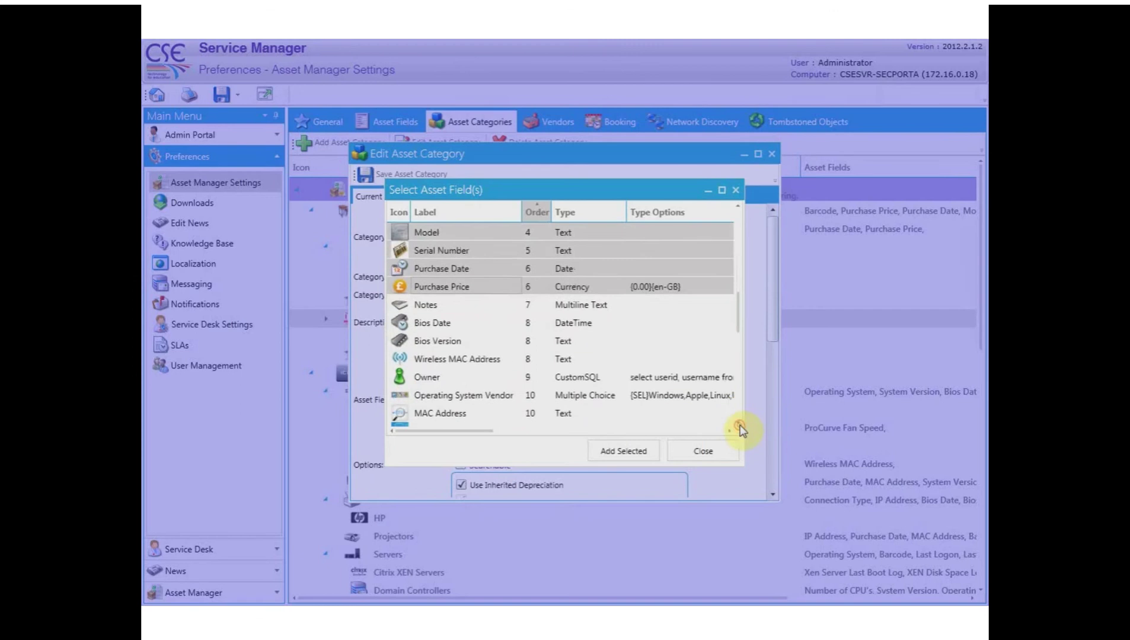
pyautogui.click(737, 426)
pyautogui.click(737, 425)
pyautogui.click(736, 426)
pyautogui.click(737, 426)
pyautogui.click(737, 426)
pyautogui.click(737, 426)
pyautogui.click(737, 426)
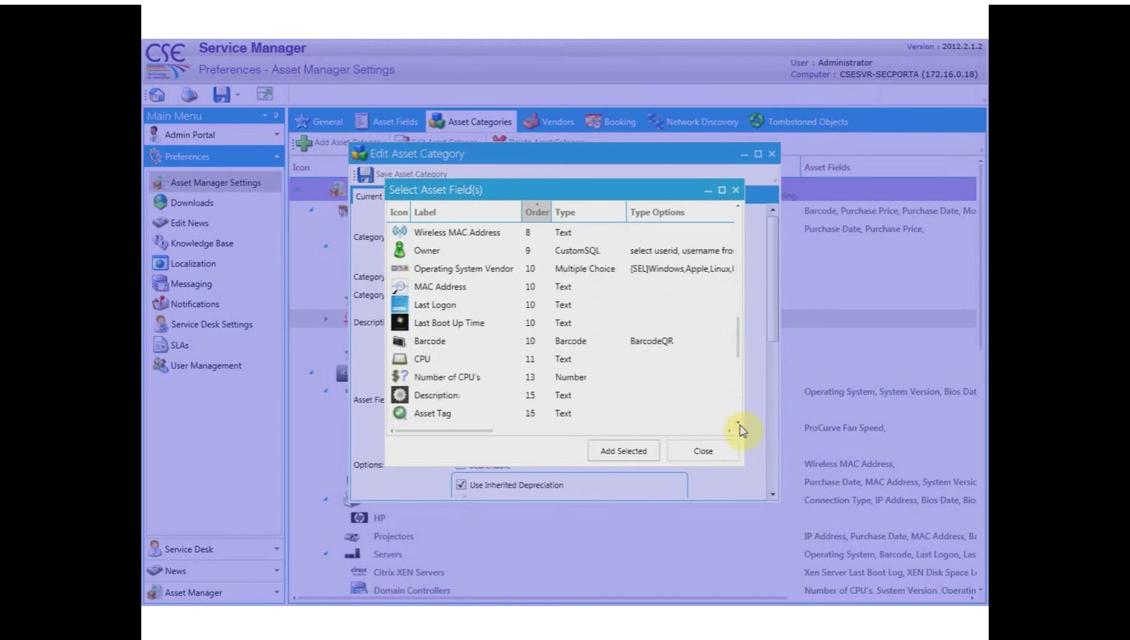
pyautogui.click(737, 426)
pyautogui.click(736, 425)
pyautogui.click(737, 426)
pyautogui.click(737, 425)
pyautogui.click(737, 426)
pyautogui.click(737, 426)
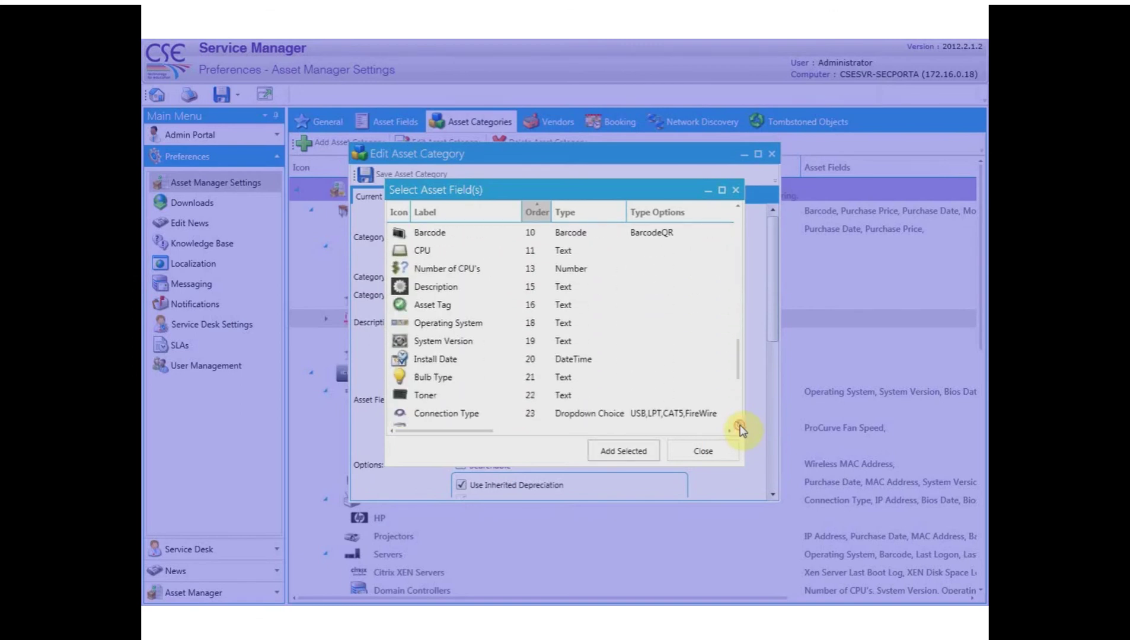
pyautogui.click(737, 425)
pyautogui.click(738, 424)
pyautogui.click(738, 425)
pyautogui.click(738, 424)
pyautogui.click(738, 424)
pyautogui.click(738, 425)
pyautogui.click(738, 424)
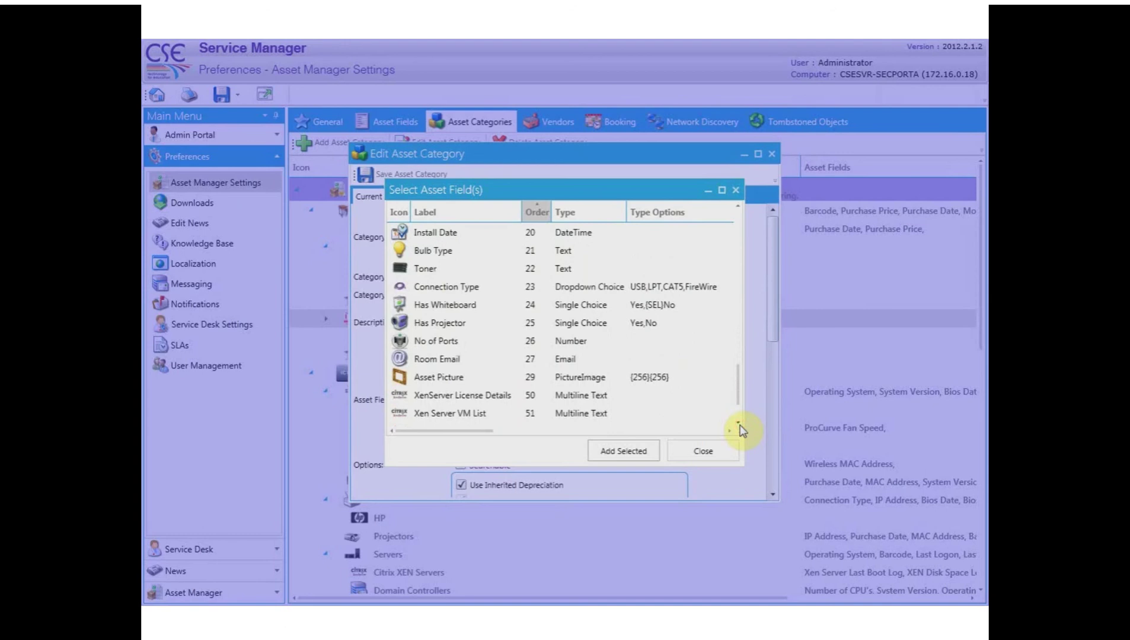
pyautogui.click(737, 425)
pyautogui.click(738, 424)
pyautogui.click(738, 424)
pyautogui.click(738, 425)
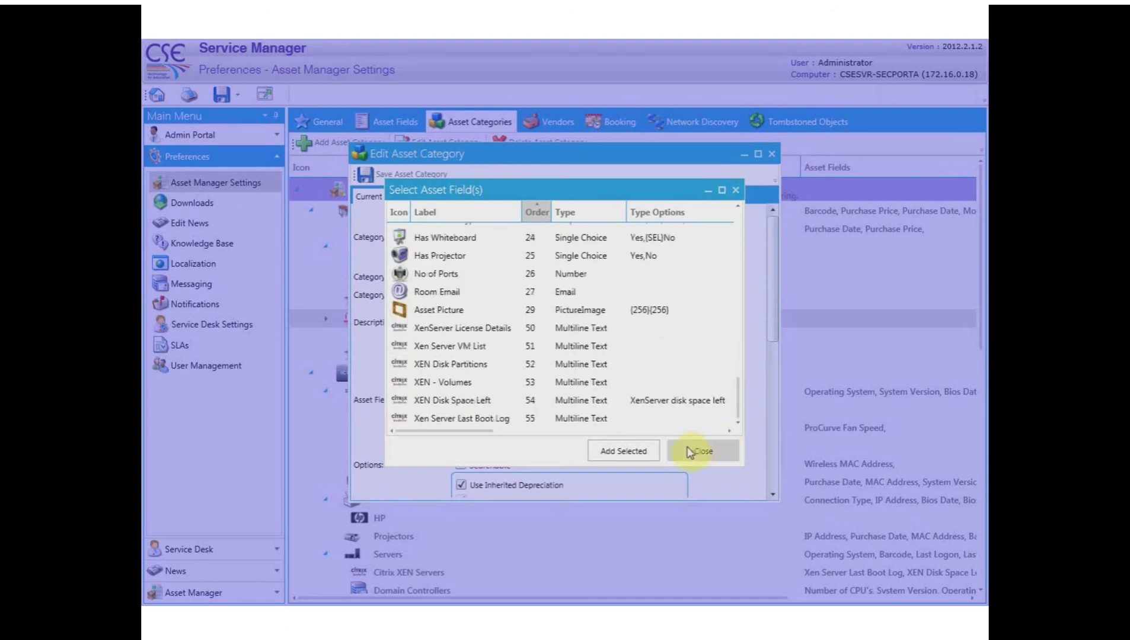
# Step: Add the selected asset fields to the Fire extinguishers (water) category and look over its remaining options
pyautogui.click(629, 454)
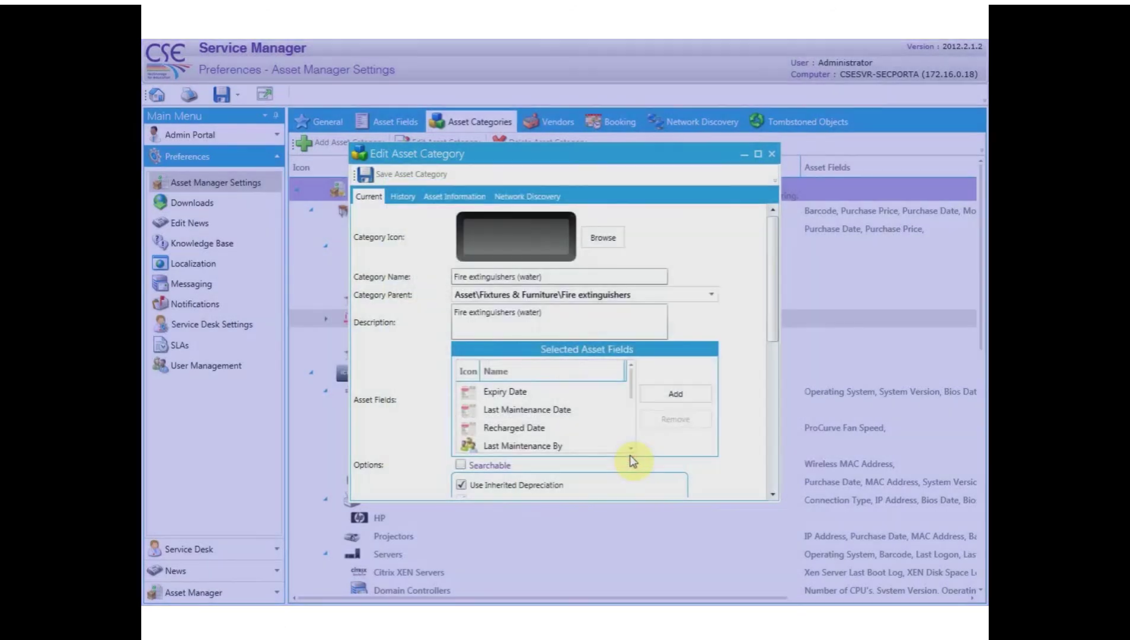
pyautogui.click(769, 287)
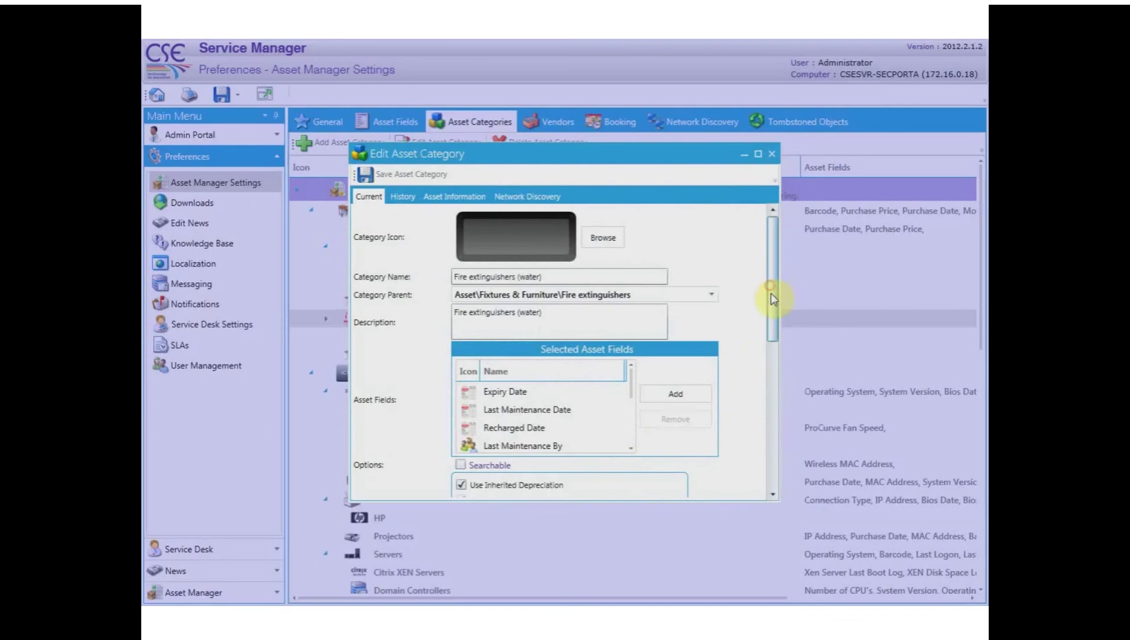
pyautogui.moveTo(771, 293); pyautogui.dragTo(744, 223)
# Step: Assign the red fire extinguisher picture beside the fan image in the library as the category icon and save the category
pyautogui.click(604, 240)
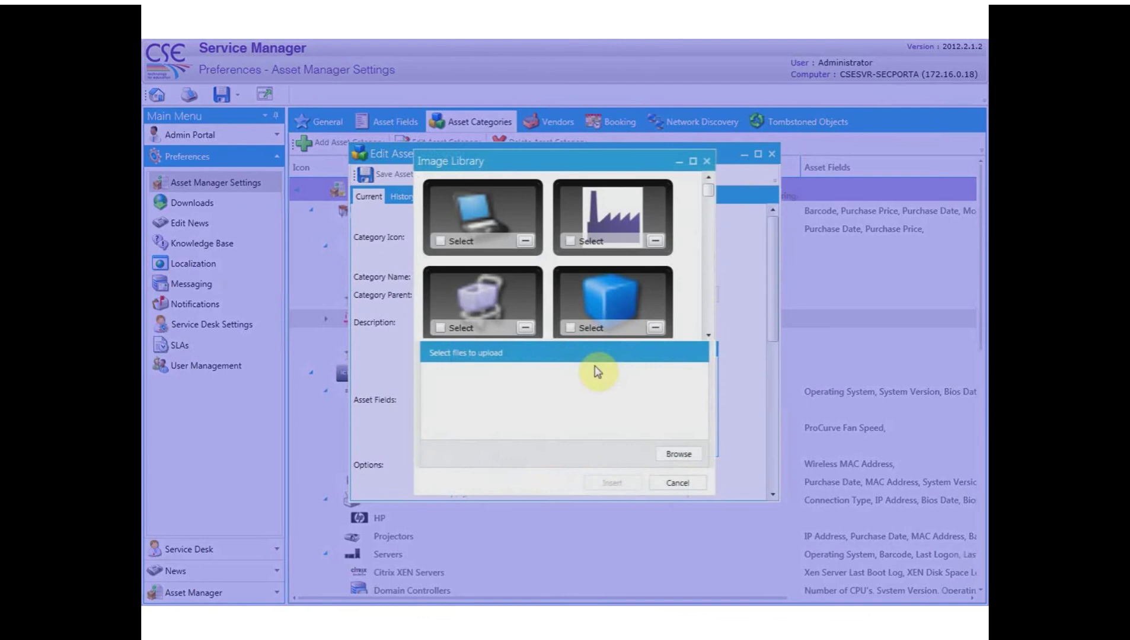
pyautogui.moveTo(704, 190); pyautogui.dragTo(698, 252)
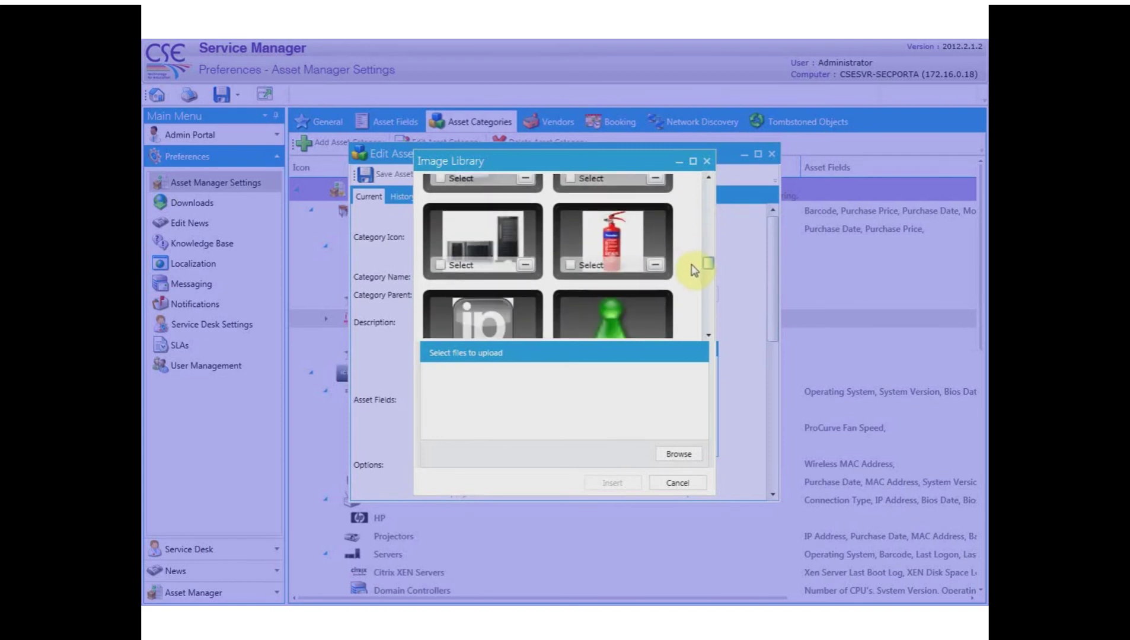
pyautogui.moveTo(695, 270); pyautogui.dragTo(687, 311)
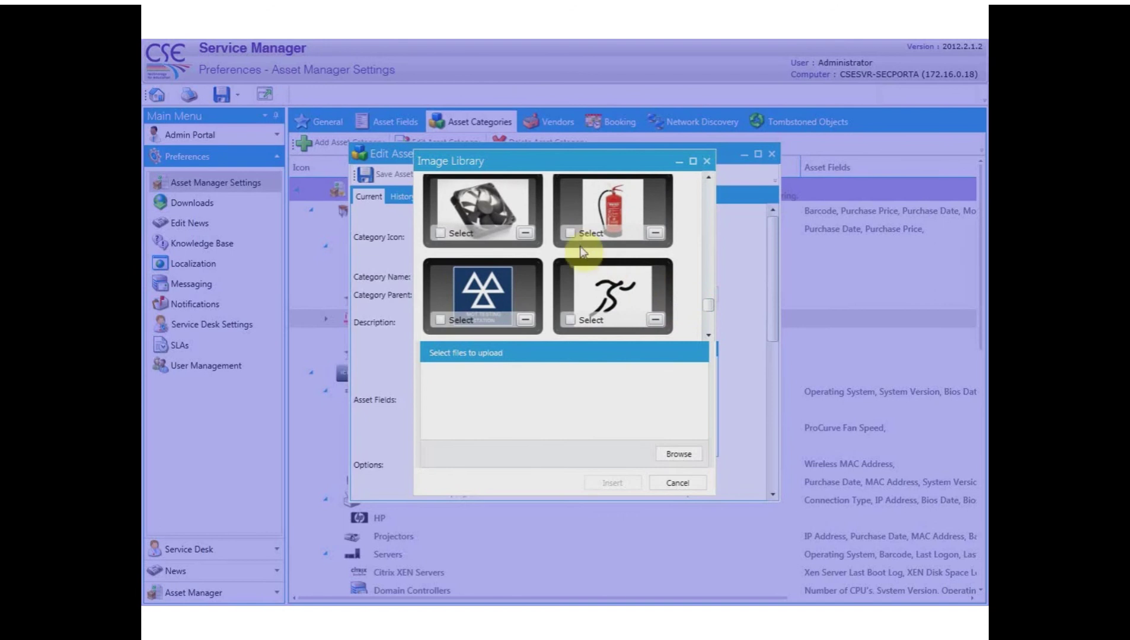
pyautogui.click(569, 234)
pyautogui.click(625, 487)
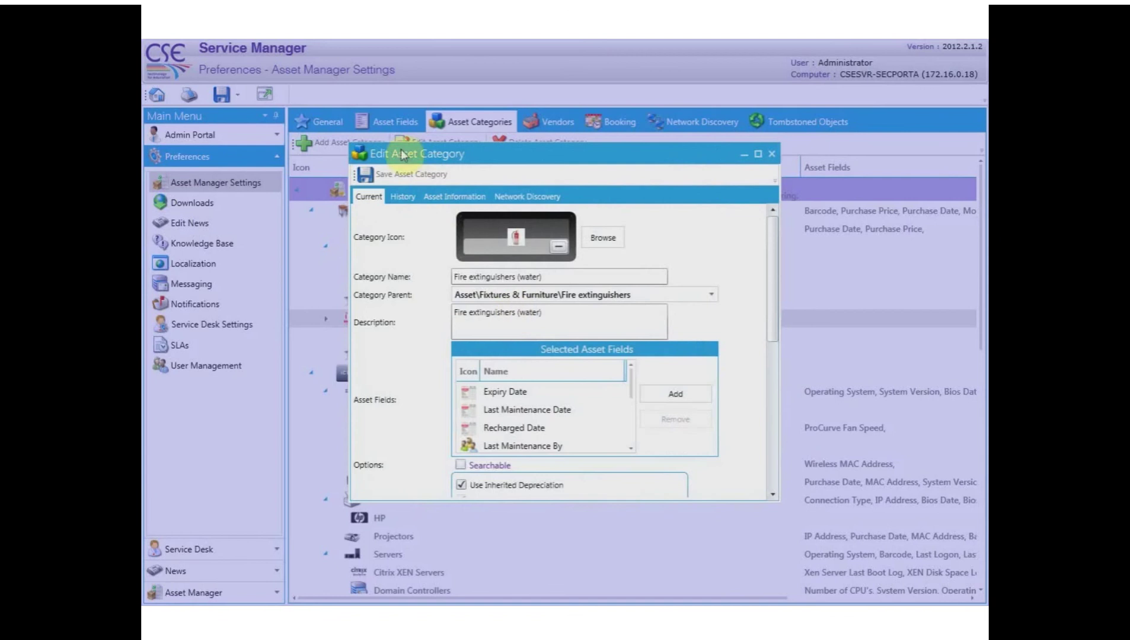
pyautogui.click(383, 175)
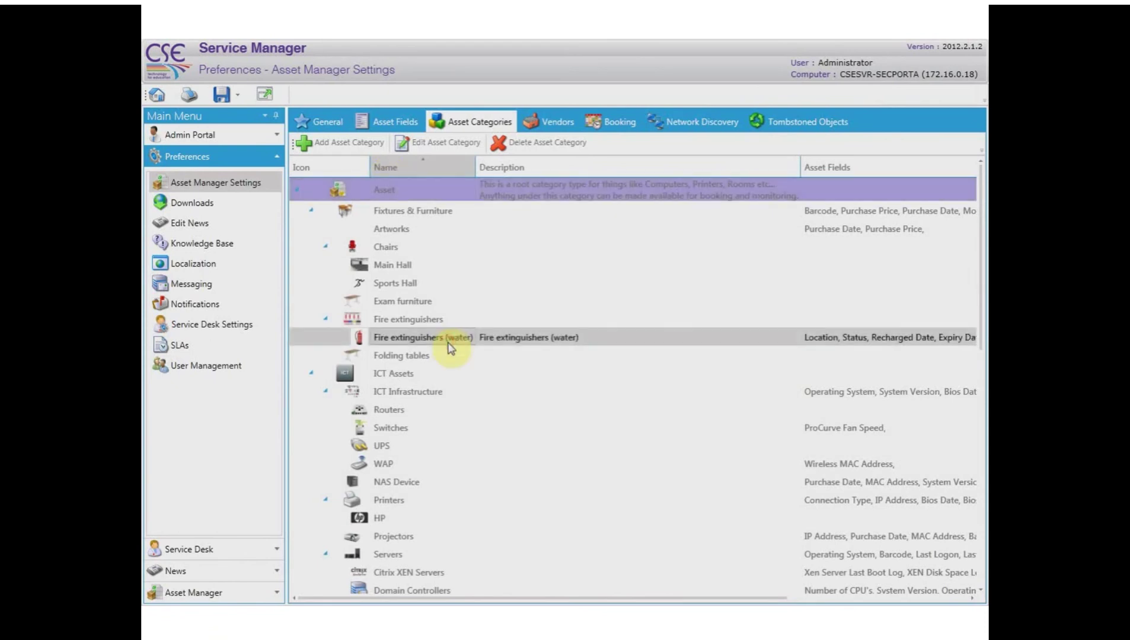
# Step: Reopen the Fire extinguishers (water) category to check its icon and asset fields, and close it without changes
pyautogui.doubleClick(486, 338)
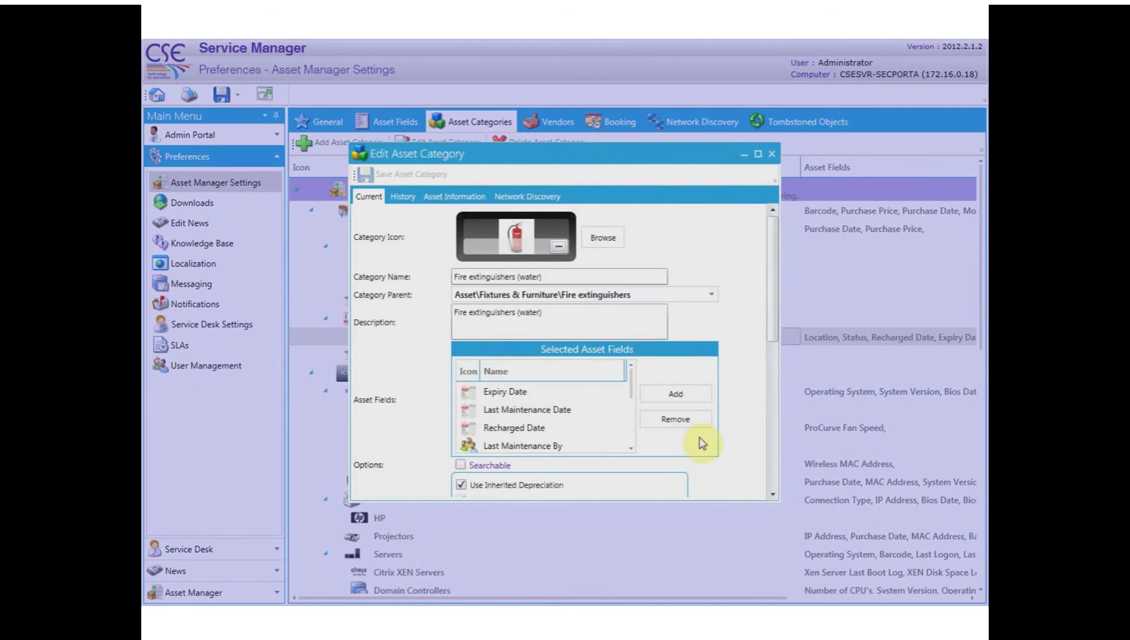
pyautogui.click(772, 154)
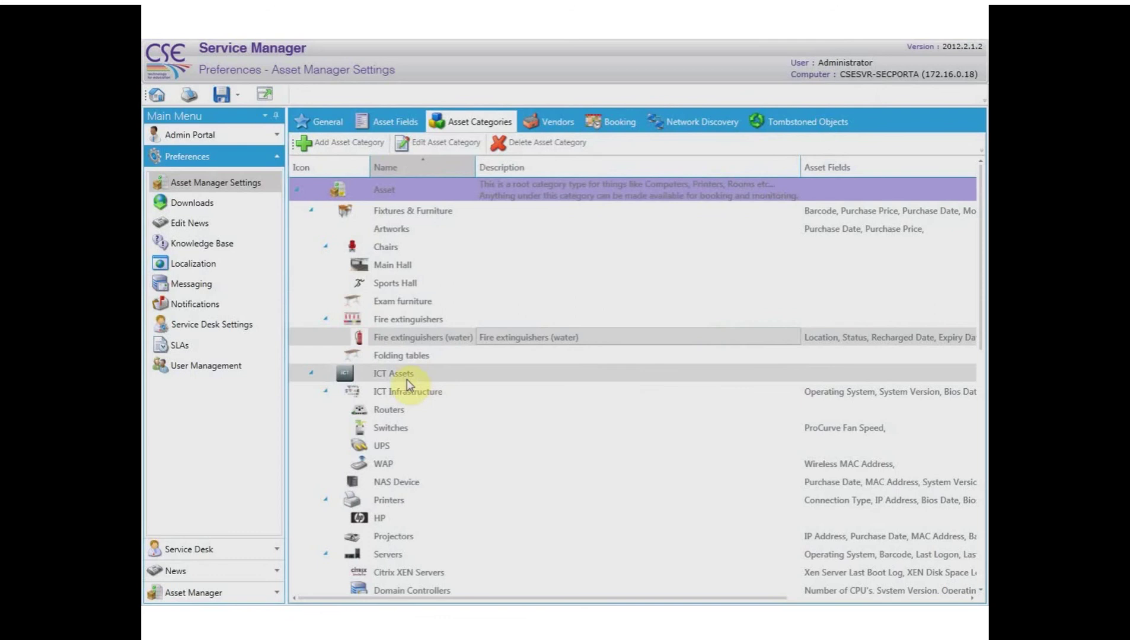